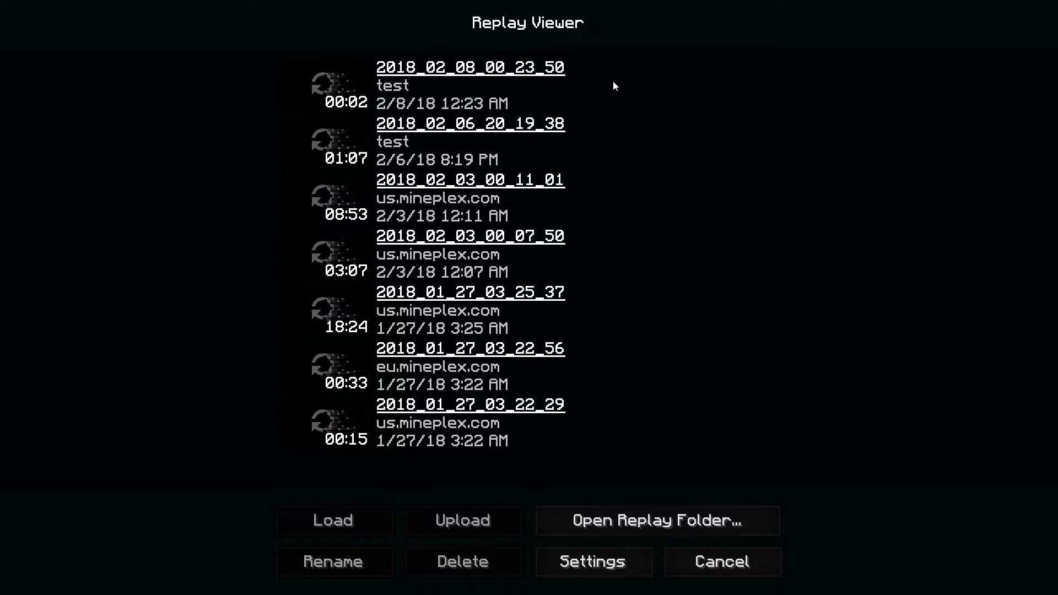
Load the us.mineplex.com replay 2018_02_03_00_11_01 and jump ahead to a later moment in the recording.
left_click(461, 215)
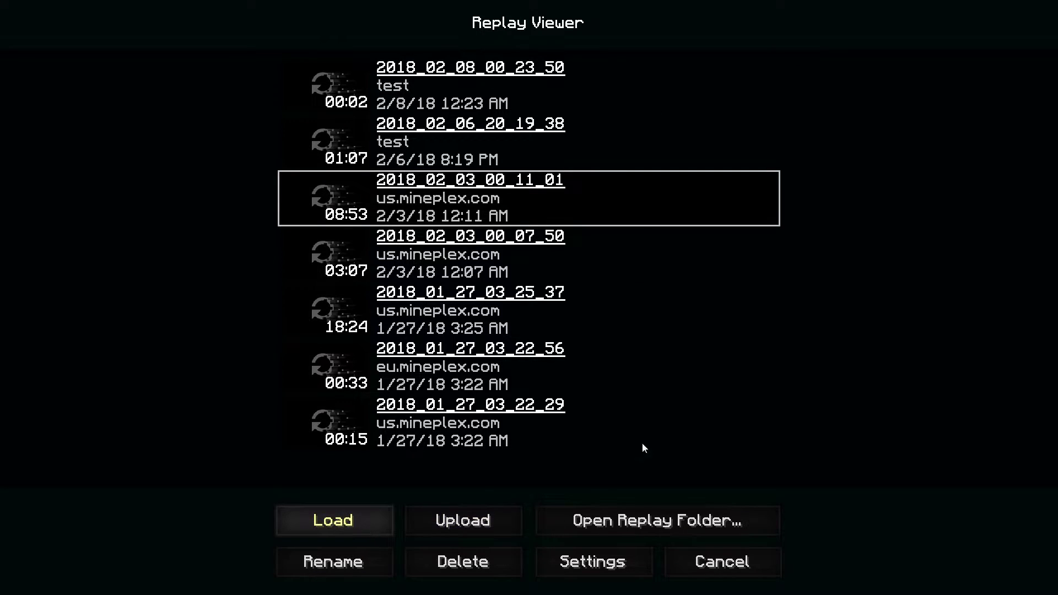
double_click(494, 100)
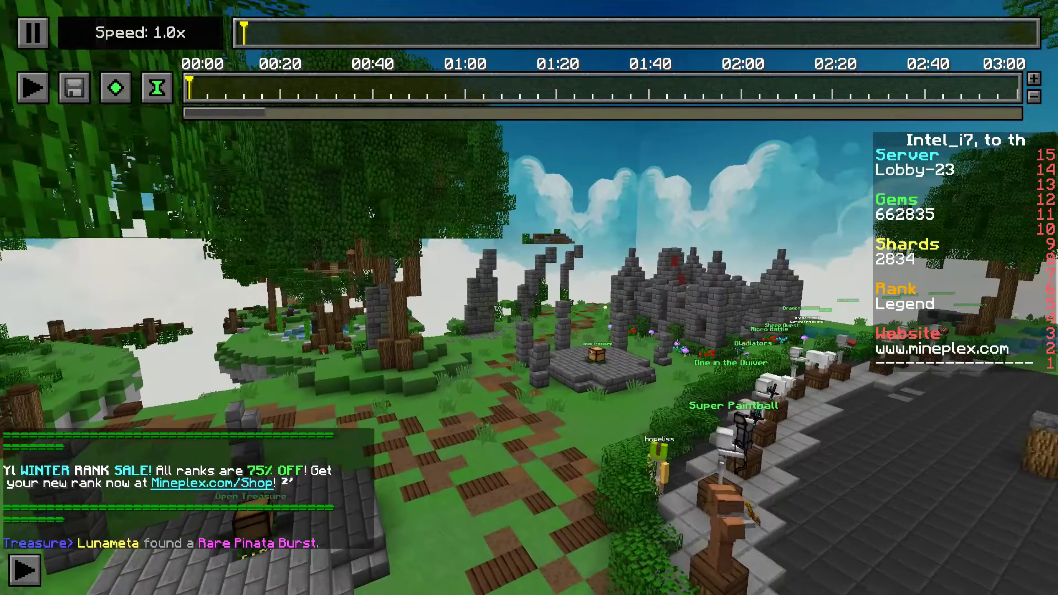
left_click(392, 32)
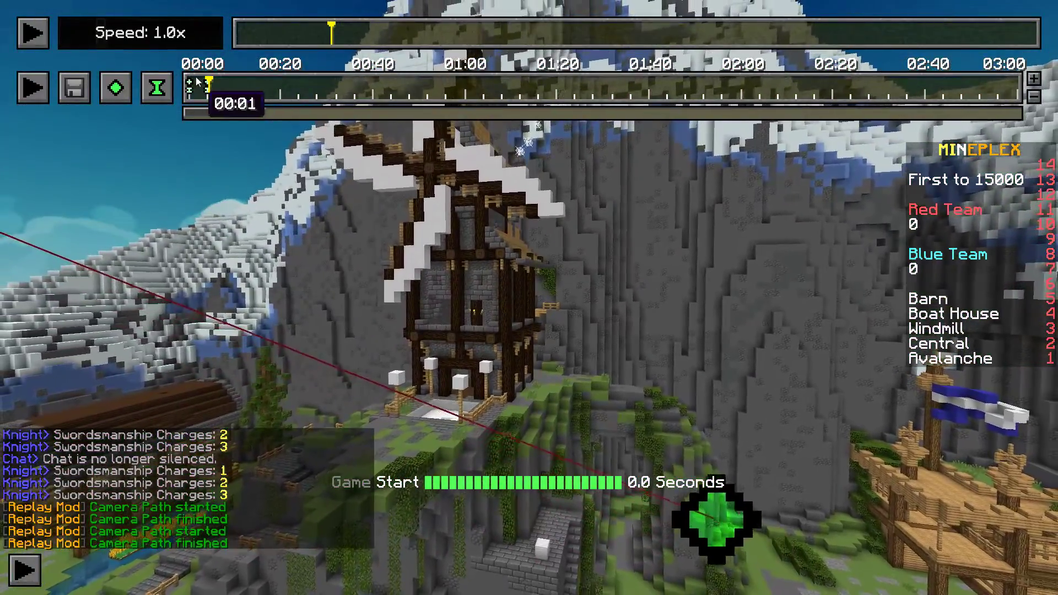
Play back the keyframed camera path around the windmill several times from its start to preview the motion.
left_click(187, 82)
left_click(33, 87)
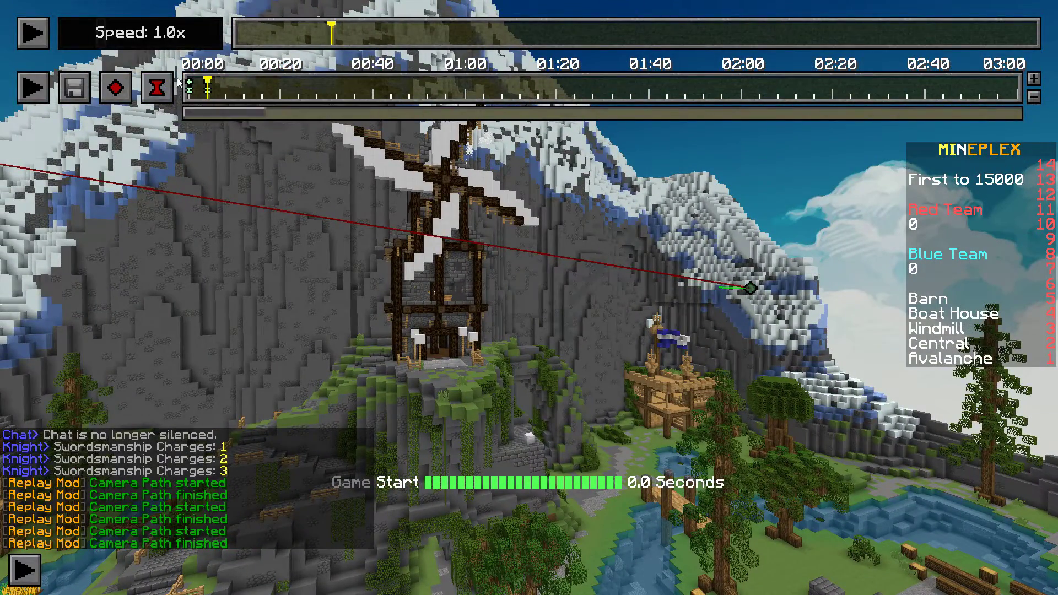
left_click(44, 85)
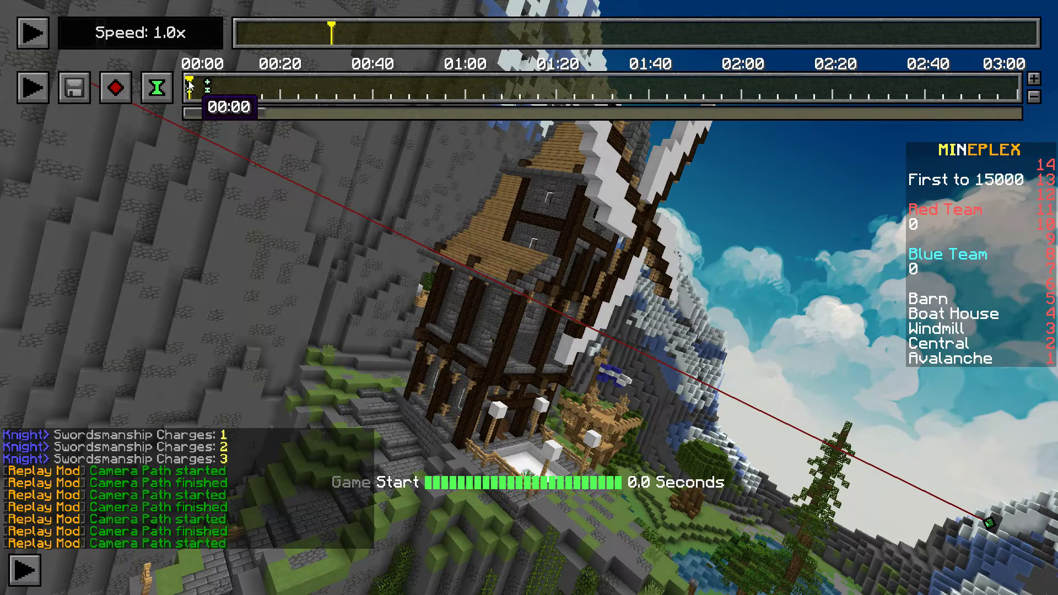
left_click(114, 91)
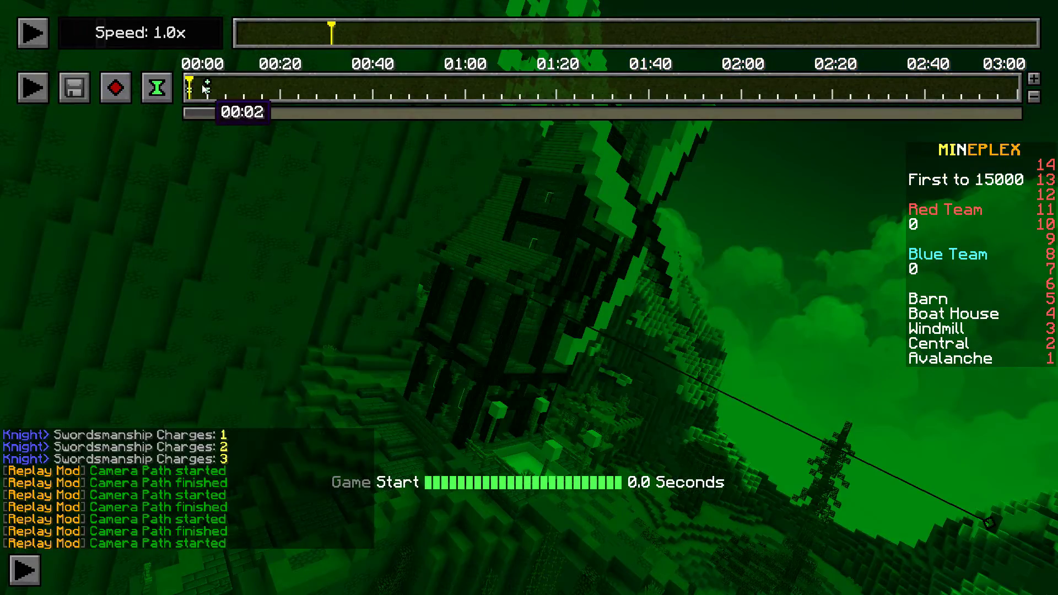
left_click(29, 89)
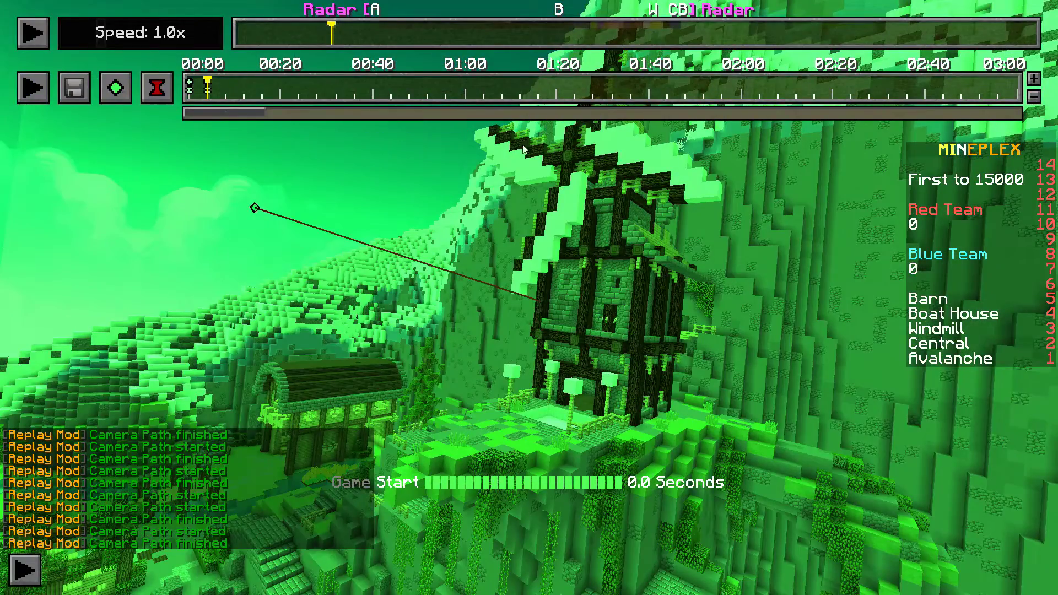
left_click(32, 88)
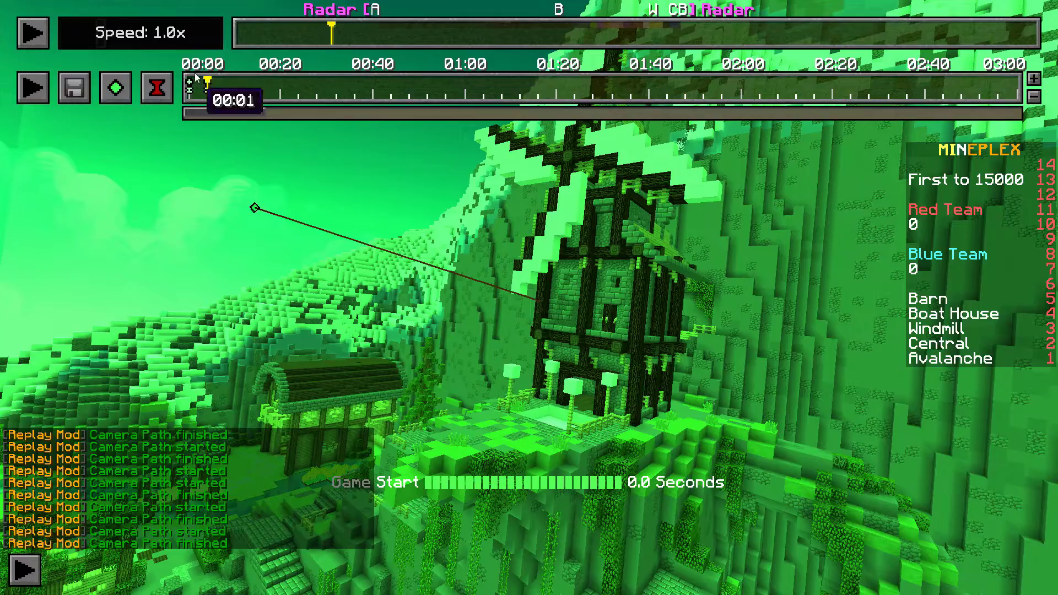
left_click(27, 87)
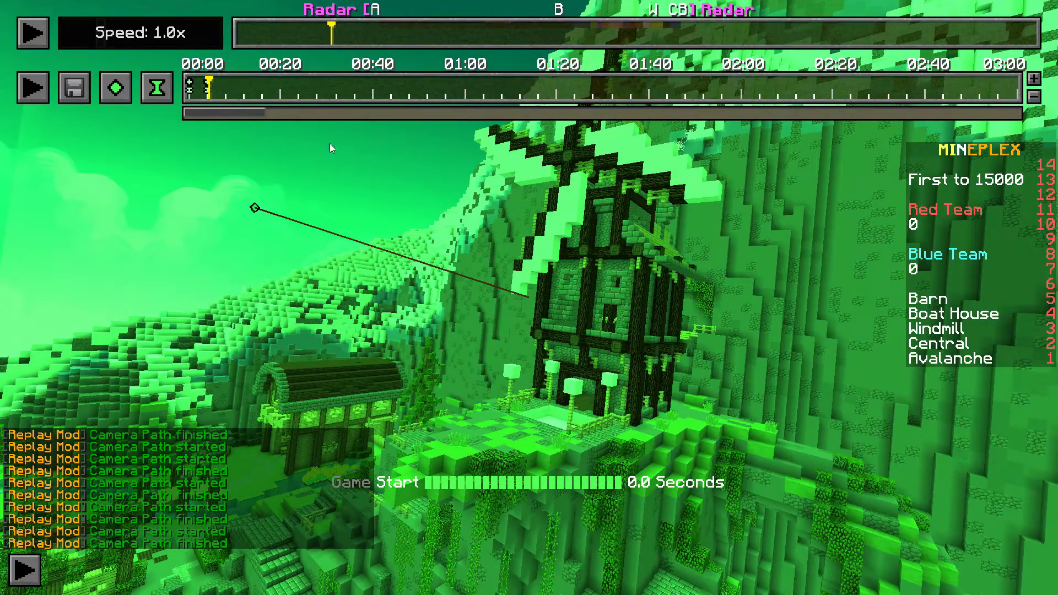
Apply the KUDA-Shaders v6.1 Legacy.zip shader pack in the video settings.
key("Escape")
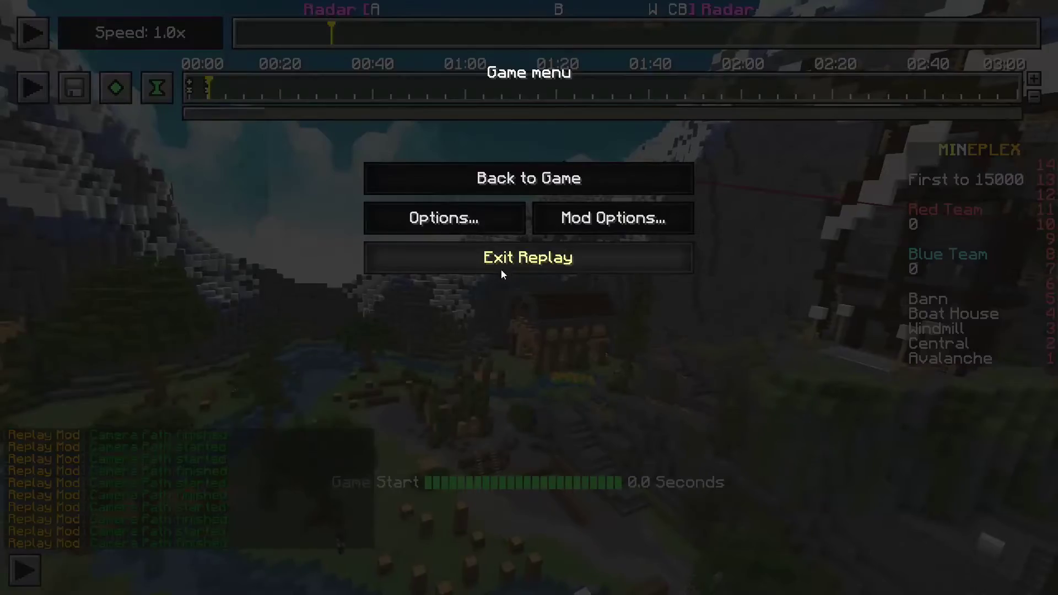
left_click(440, 220)
left_click(342, 279)
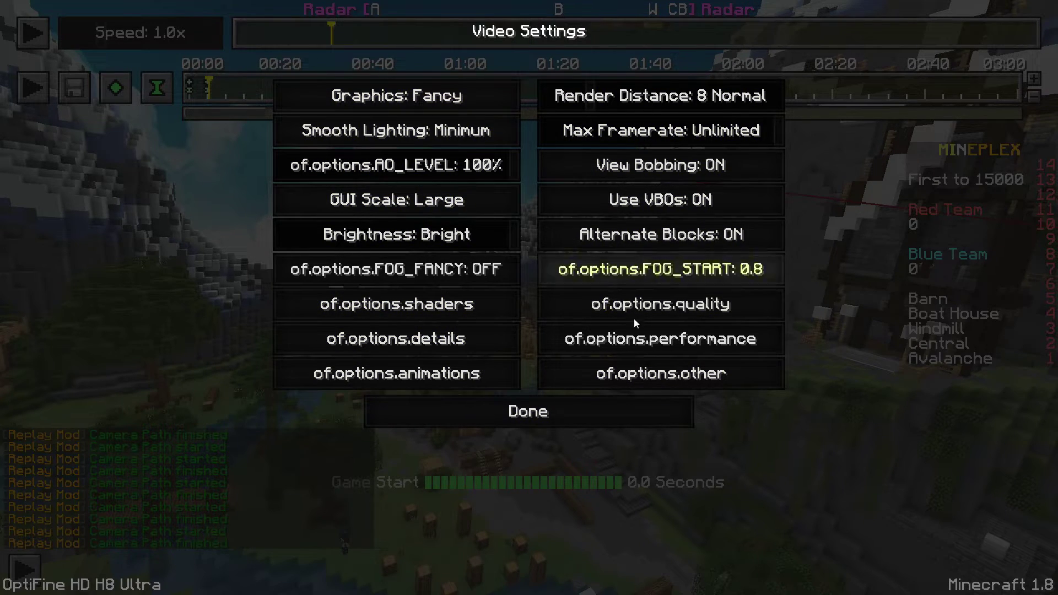
left_click(397, 304)
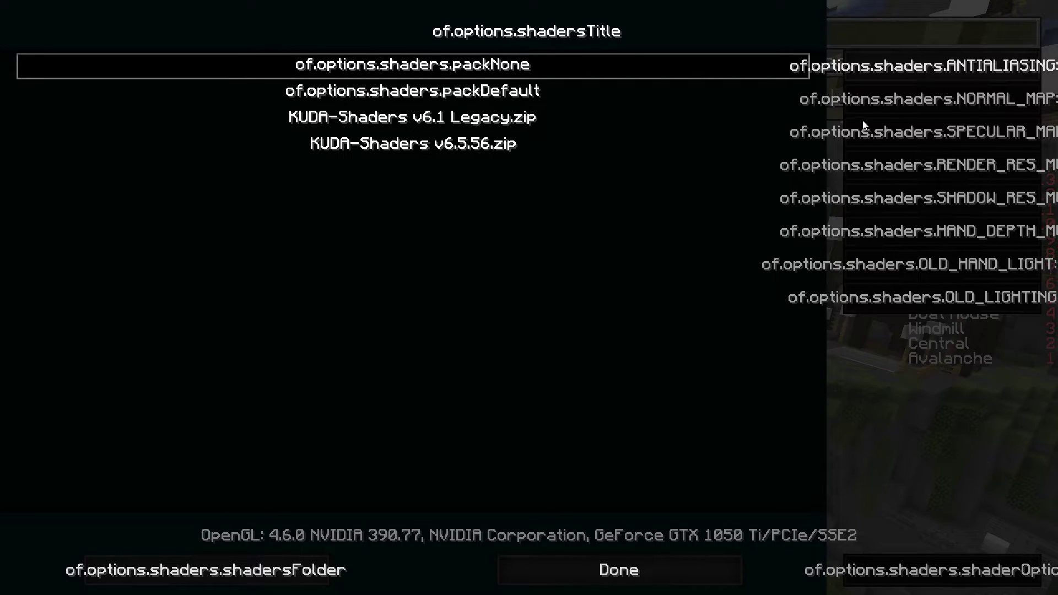
left_click(699, 118)
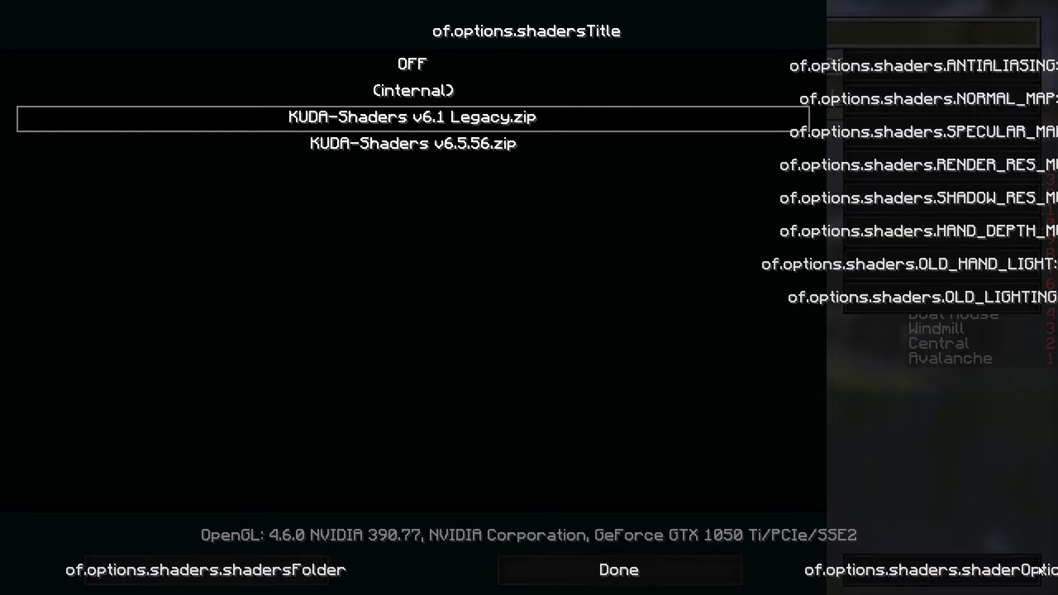
Open the Blur Effects settings within the shader pack's effects options.
left_click(974, 576)
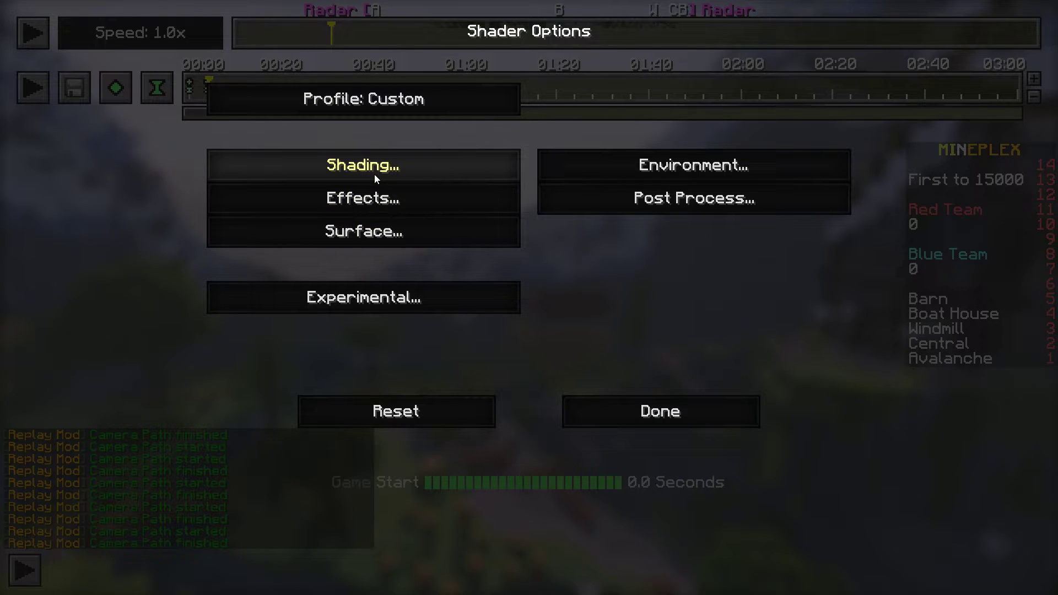
left_click(385, 199)
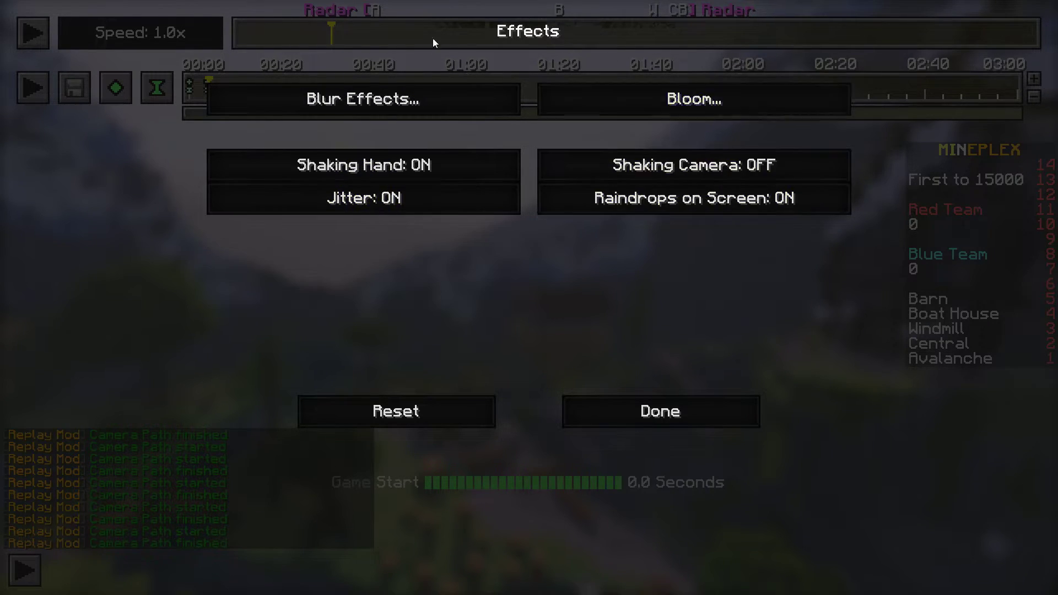
left_click(434, 105)
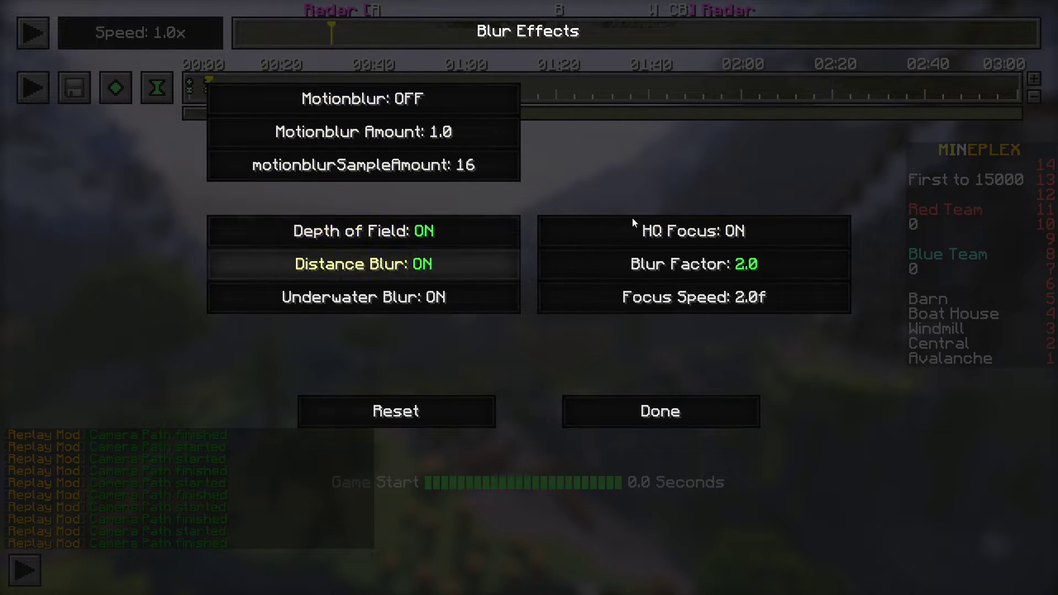
Turn off Depth of Field and Distance Blur, and set the Blur Factor to 1.0.
left_click(437, 228)
left_click(431, 264)
left_click(698, 275)
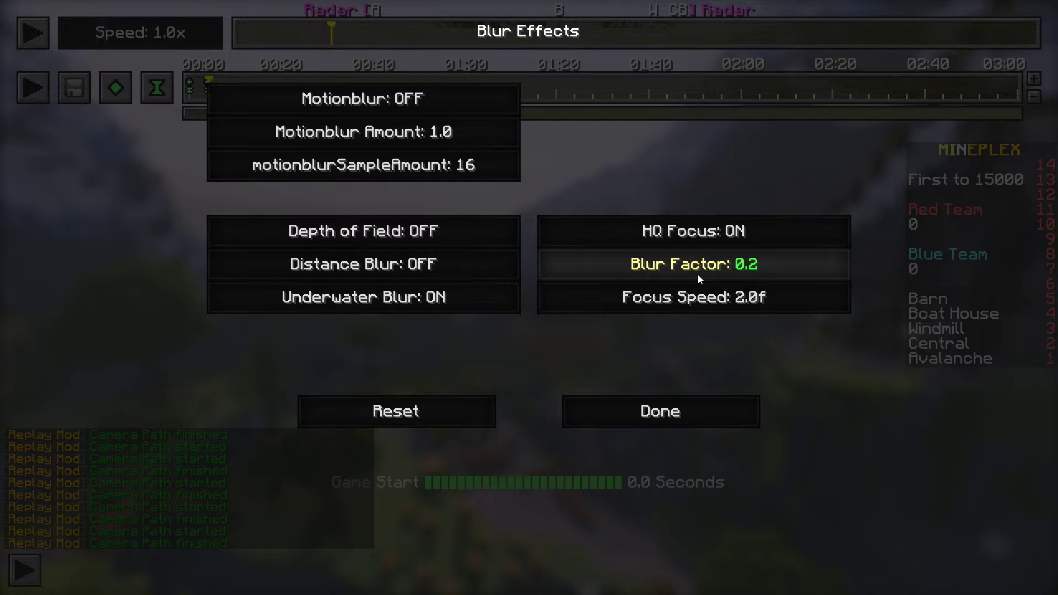
left_click(698, 274)
left_click(698, 275)
left_click(698, 274)
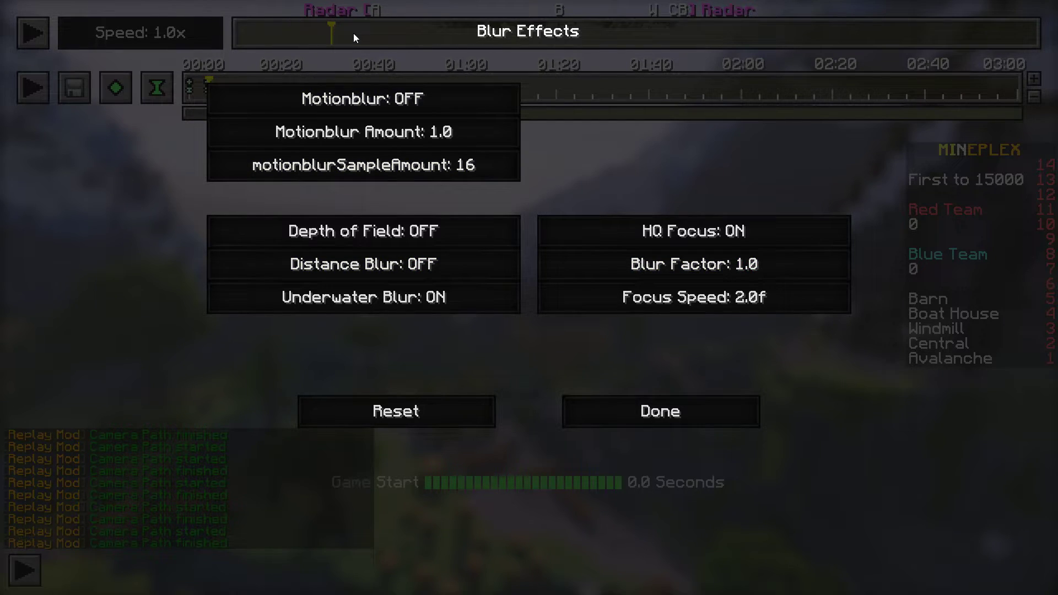
Turn on Depth of Field and Distance Blur, set the Blur Factor to 2.0, and return to the replay.
left_click(364, 232)
left_click(363, 264)
left_click(696, 272)
left_click(696, 273)
left_click(696, 273)
left_click(696, 272)
left_click(696, 272)
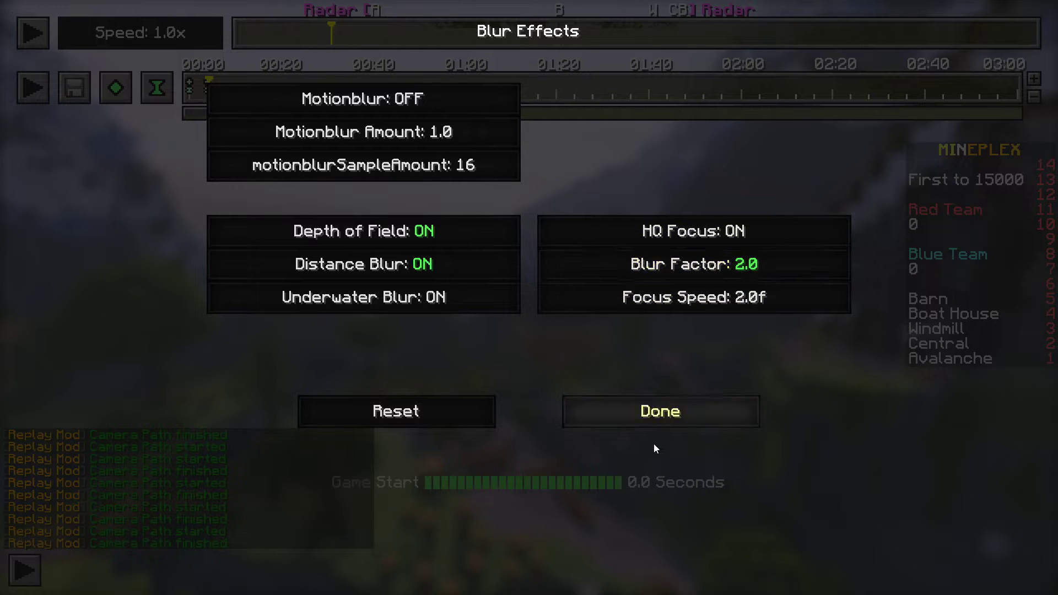
key("Escape")
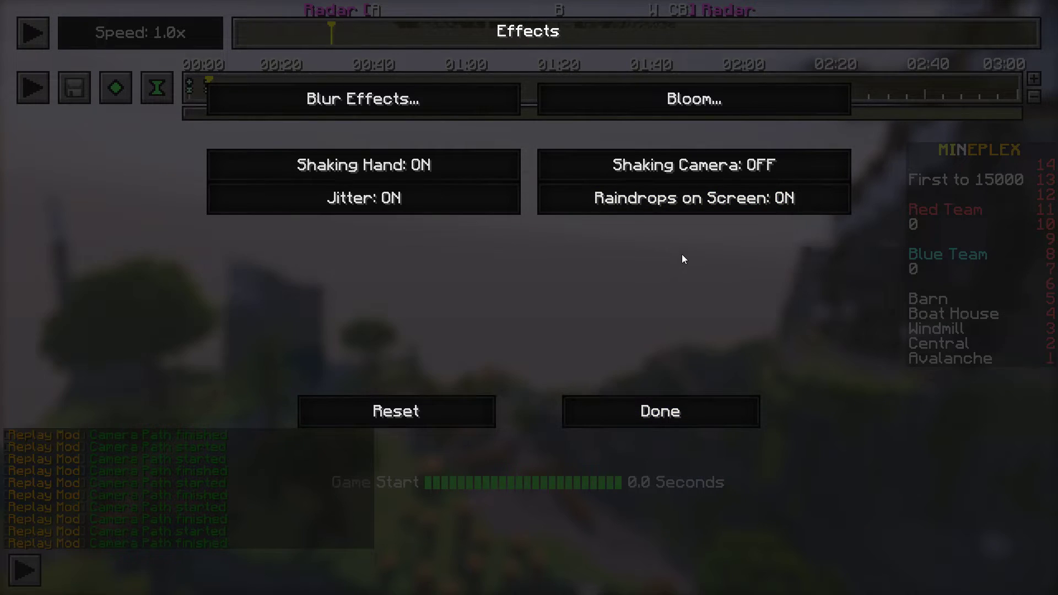
key("Escape")
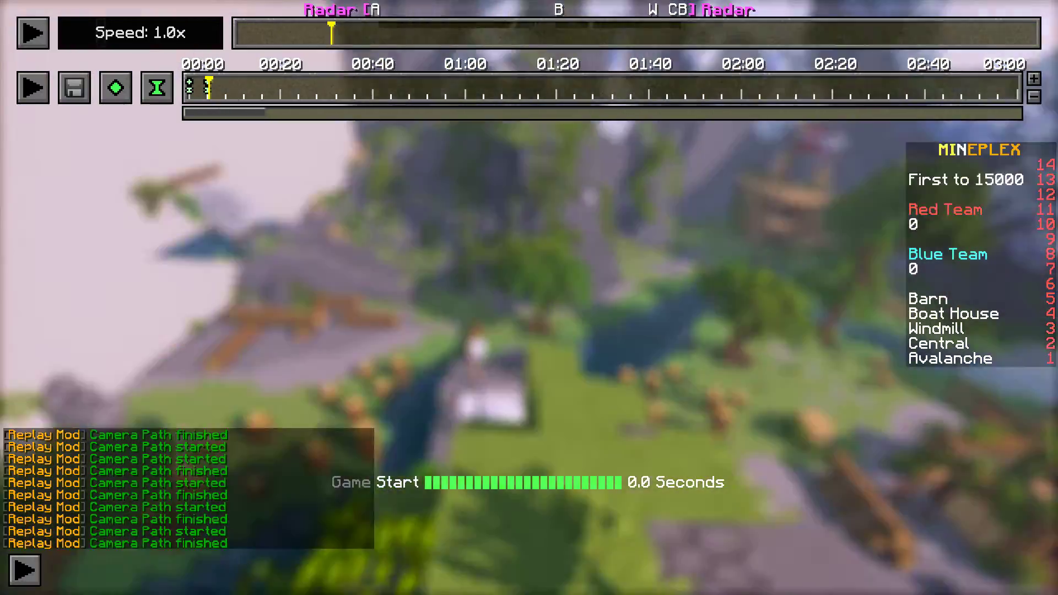
Play the camera path around the windmill to preview the shot with the shader applied.
key("Escape")
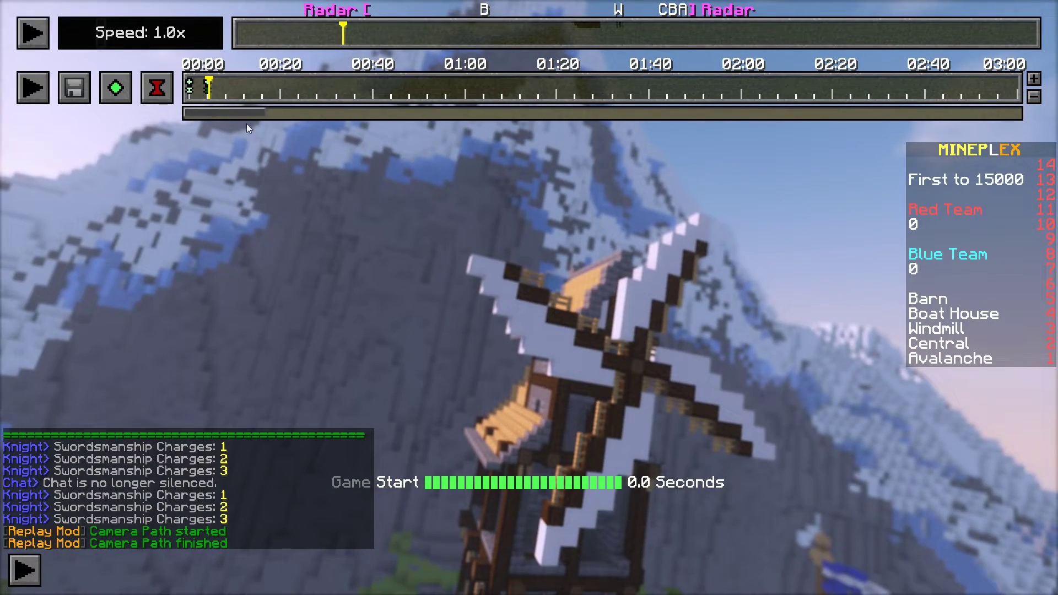
left_click(30, 89)
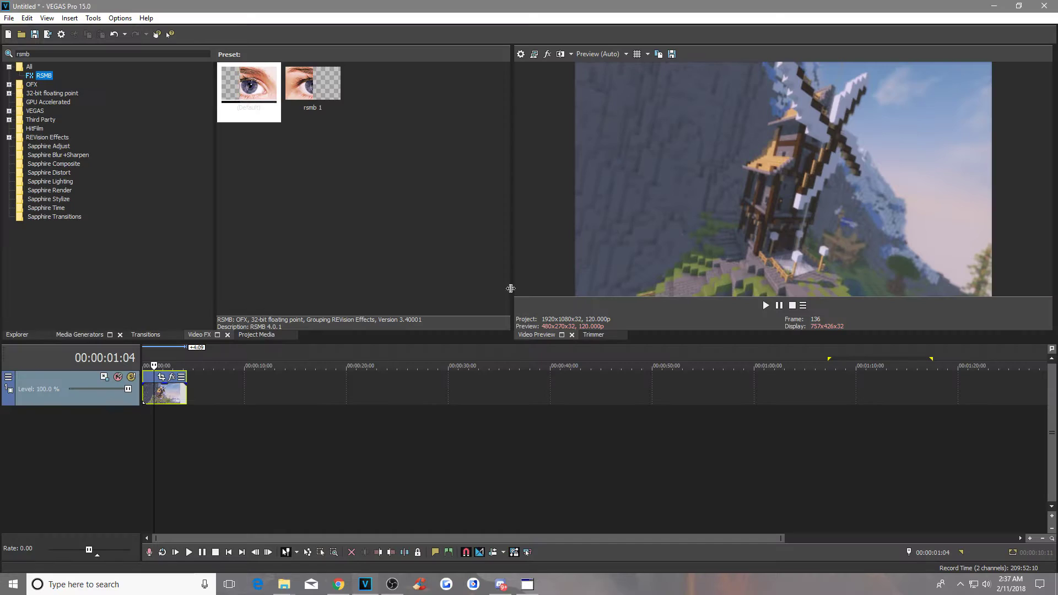
Switch to VEGAS Pro and scrub through the rendered windmill clip on the timeline.
left_click(129, 388)
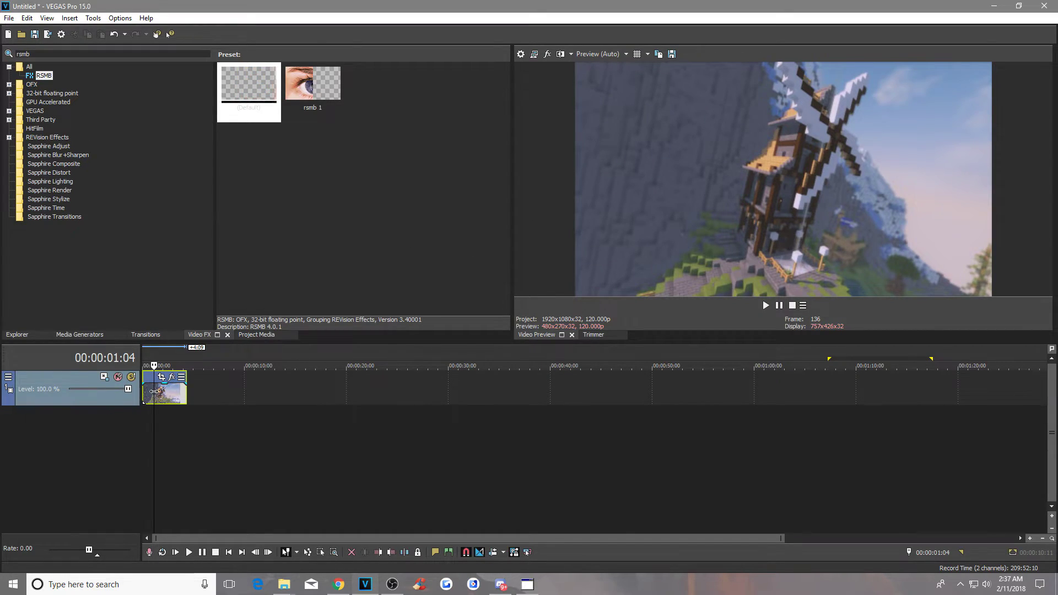
key("Home")
left_click(186, 387)
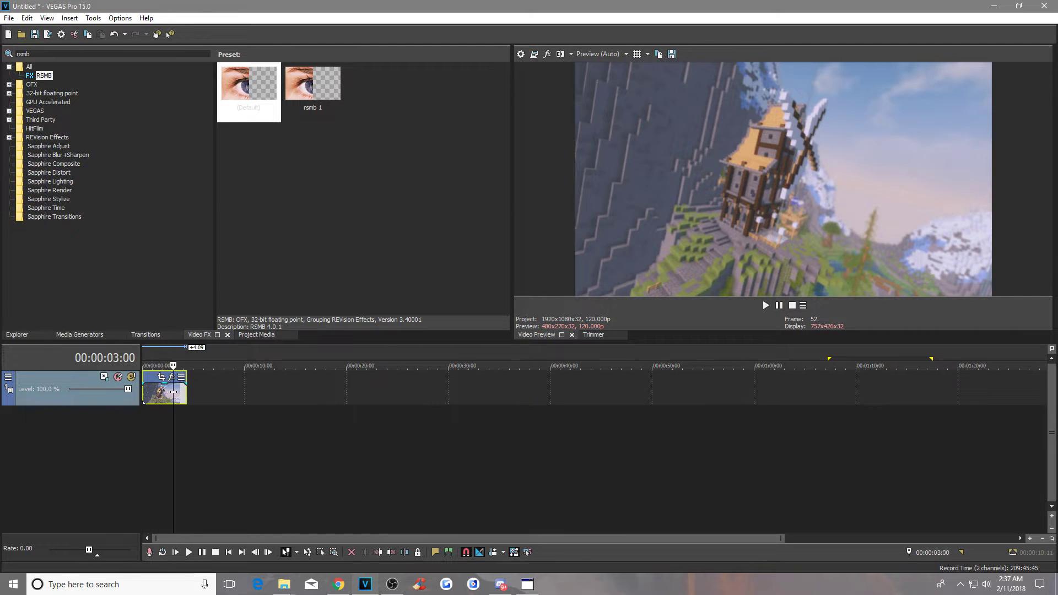
left_click(226, 388)
Check the resample options in the windmill clip's switches.
right_click(159, 392)
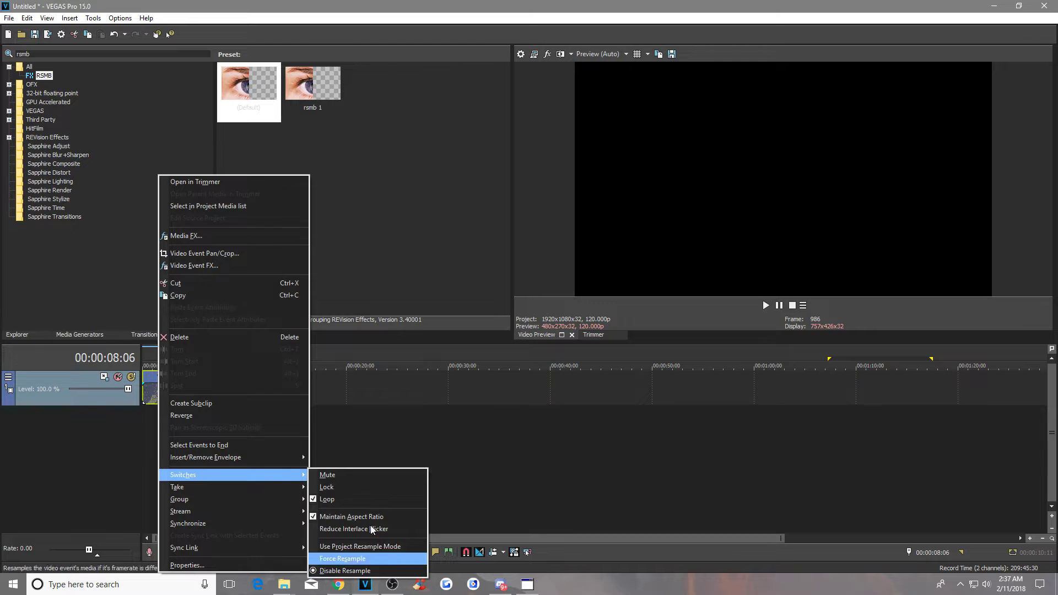
left_click(365, 551)
left_click(177, 396)
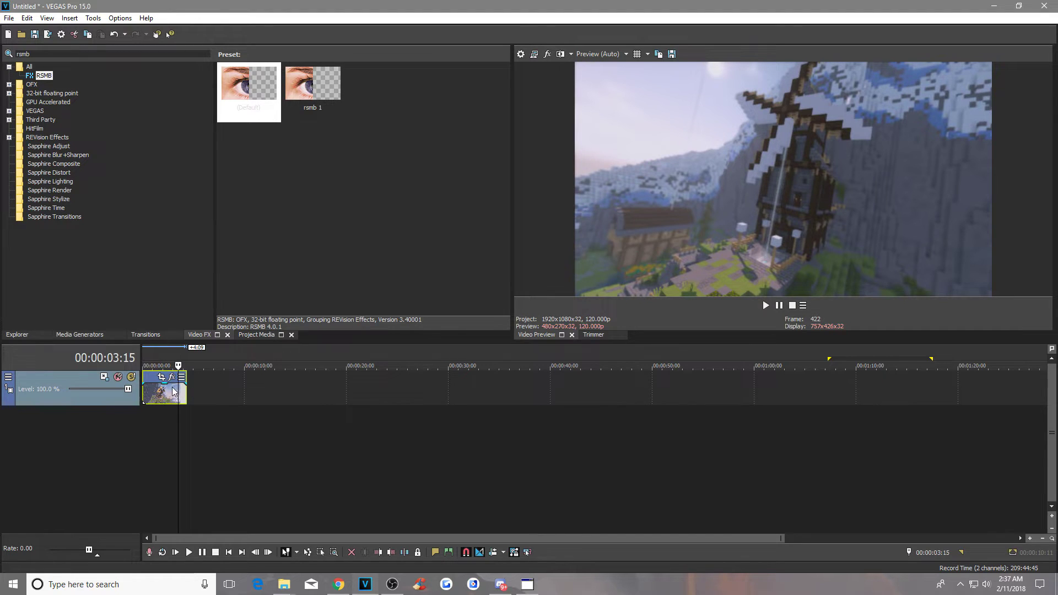
Scrub back through the windmill clip and move the playhead past its end to 00:00:09:13.
left_click_drag(178, 386, 165, 381)
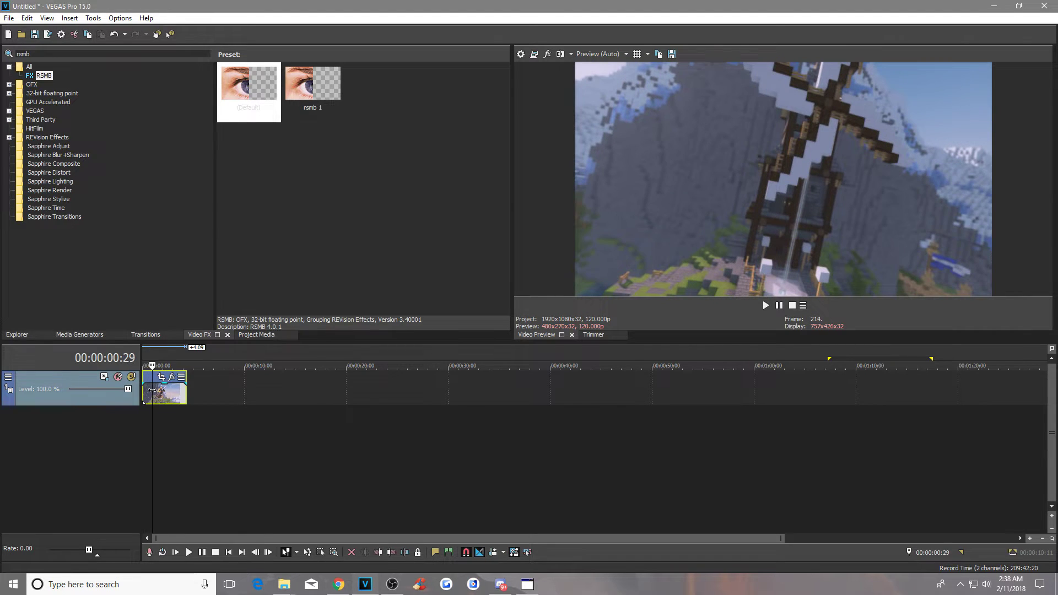
left_click(209, 378)
left_click_drag(206, 375, 239, 378)
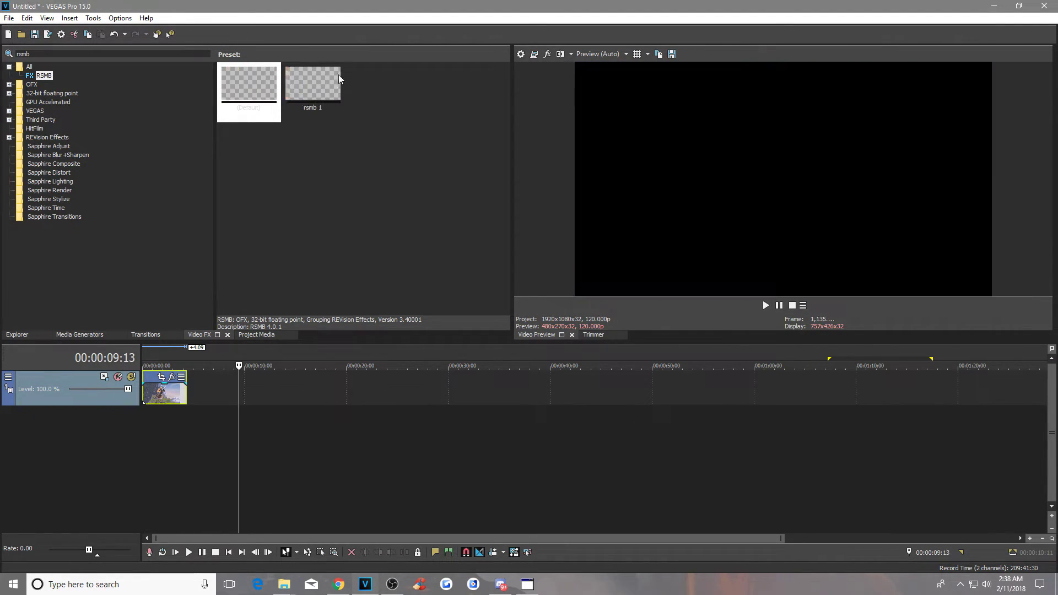
Apply the RSMB effect with the rsmb 1 preset to the windmill clip and scrub across the clip.
left_click_drag(323, 91, 173, 408)
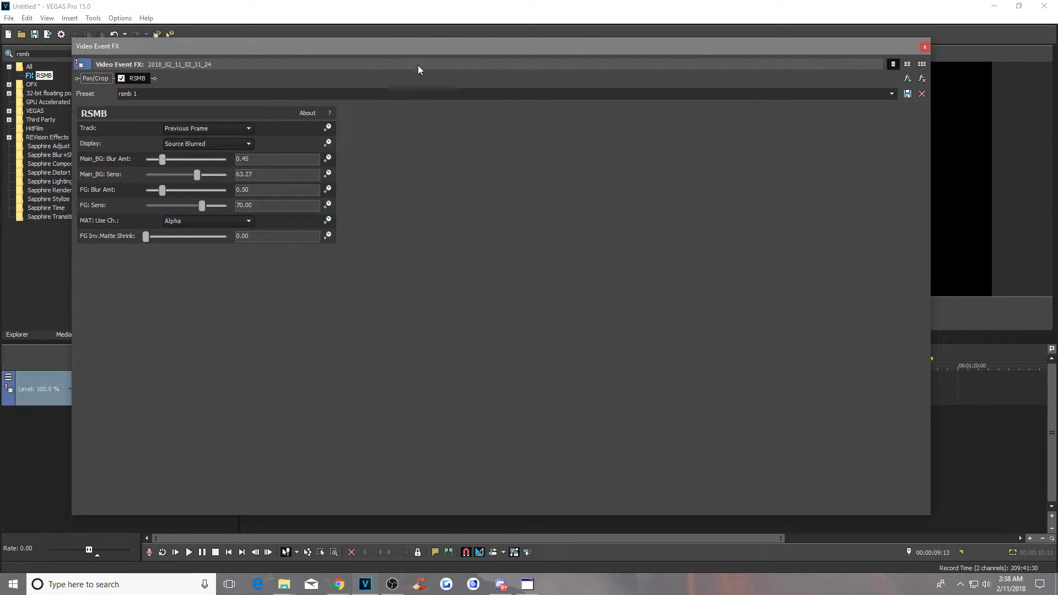
left_click(926, 47)
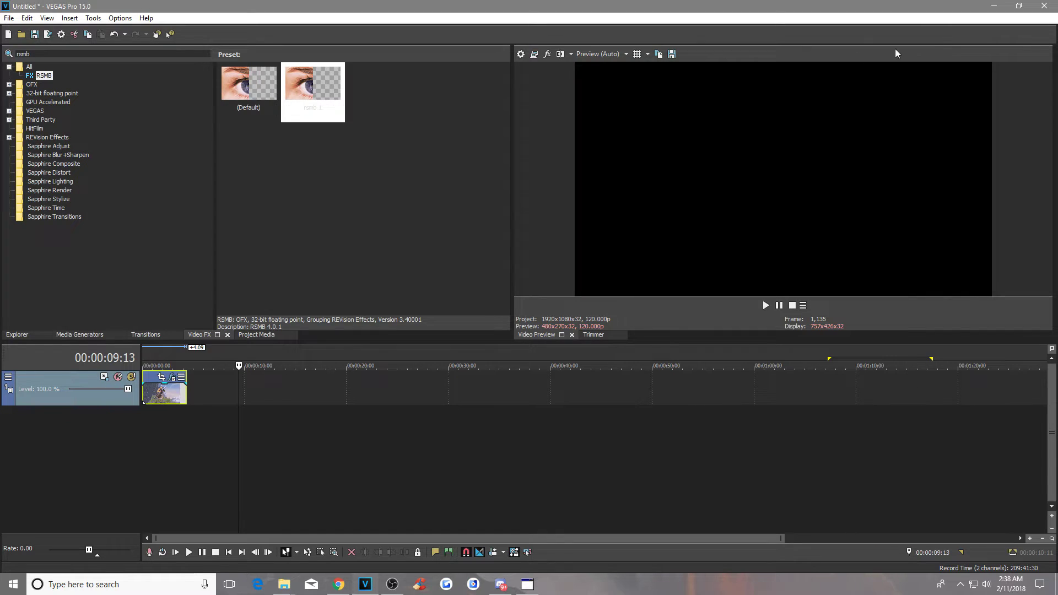
left_click(147, 403)
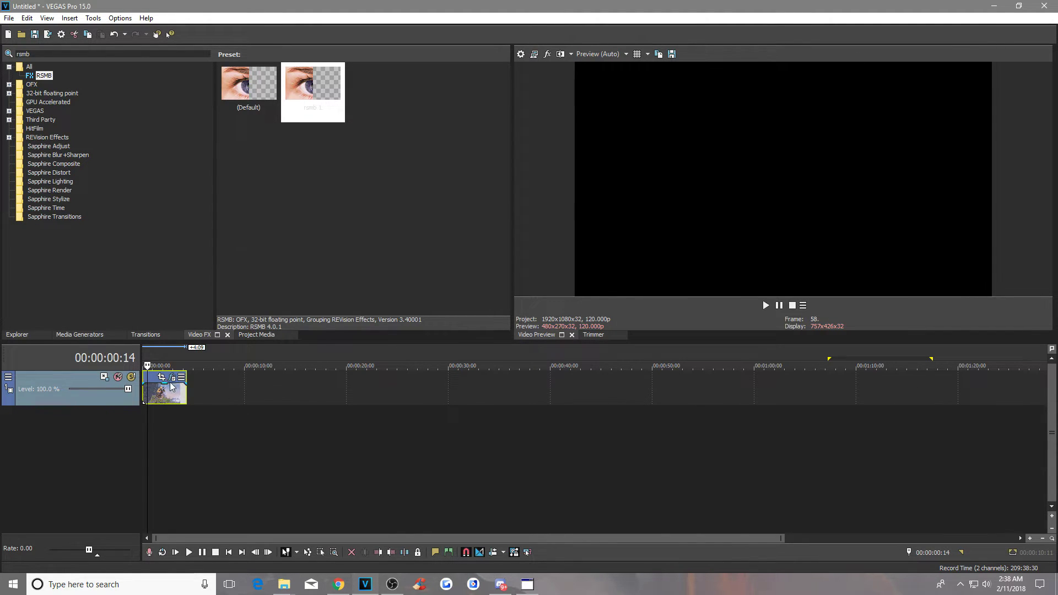
left_click_drag(156, 397, 192, 393)
Search the video effects for "magic" and add Magic Bullet Looks with the default preset to the windmill clip.
left_click(141, 58)
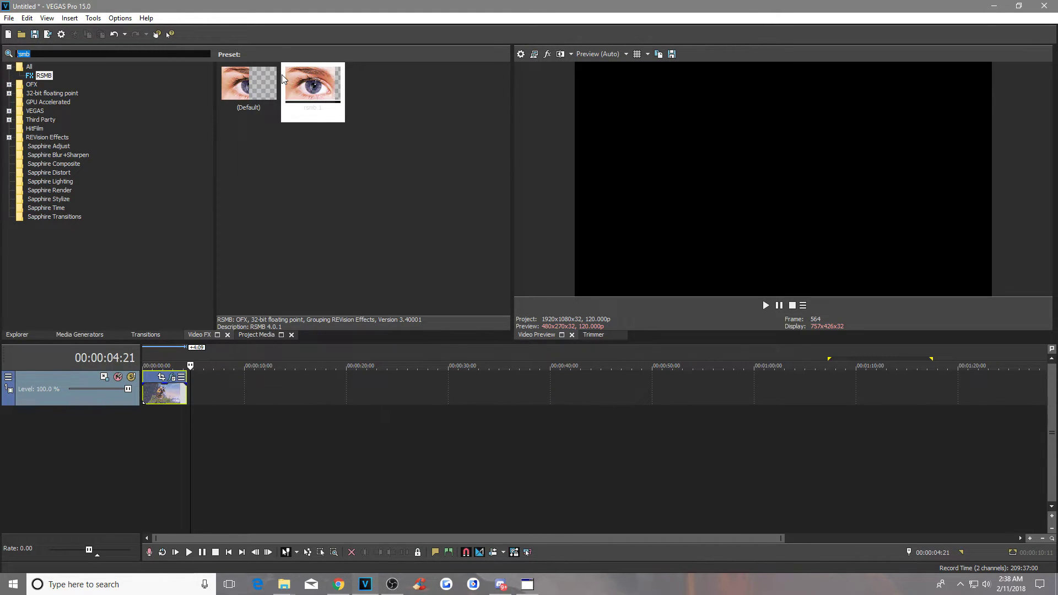
type("magic")
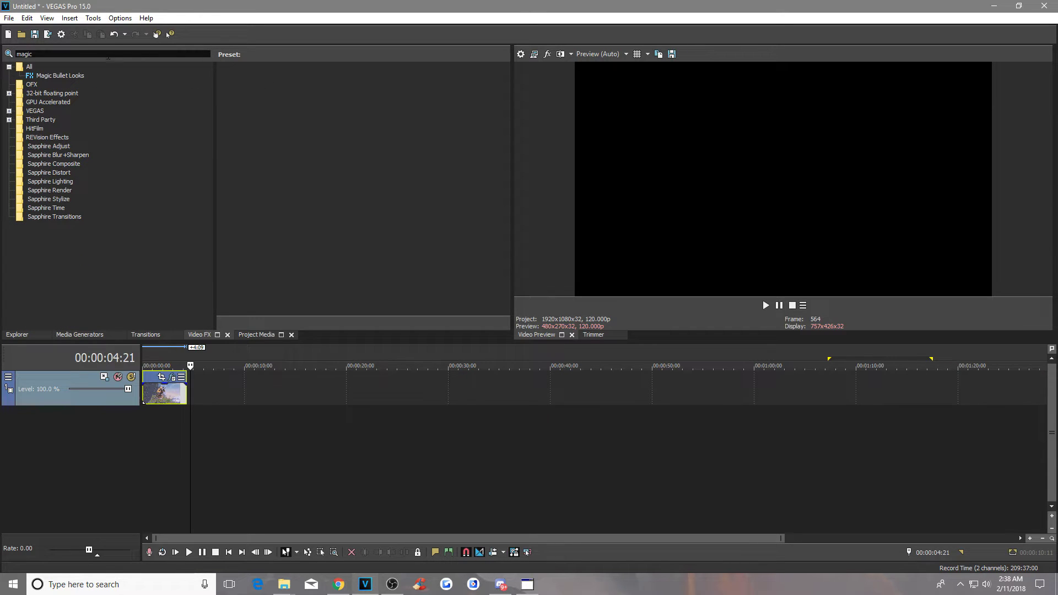
left_click(78, 77)
left_click_drag(262, 101, 175, 395)
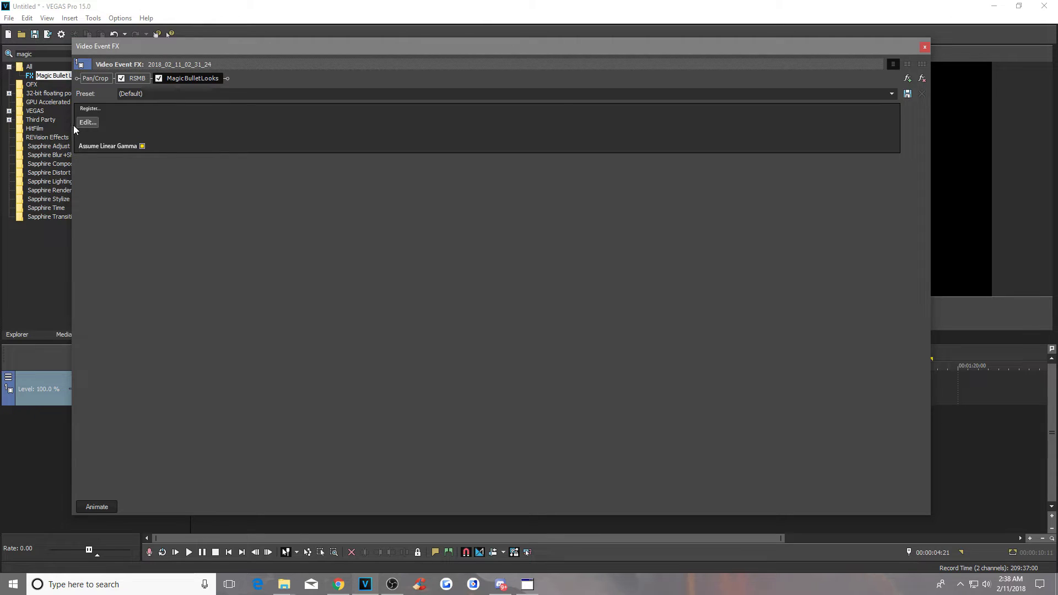
Open the Magic Bullet Looks editor for the windmill clip and look through the Pro CC looks.
left_click(95, 120)
key("Return")
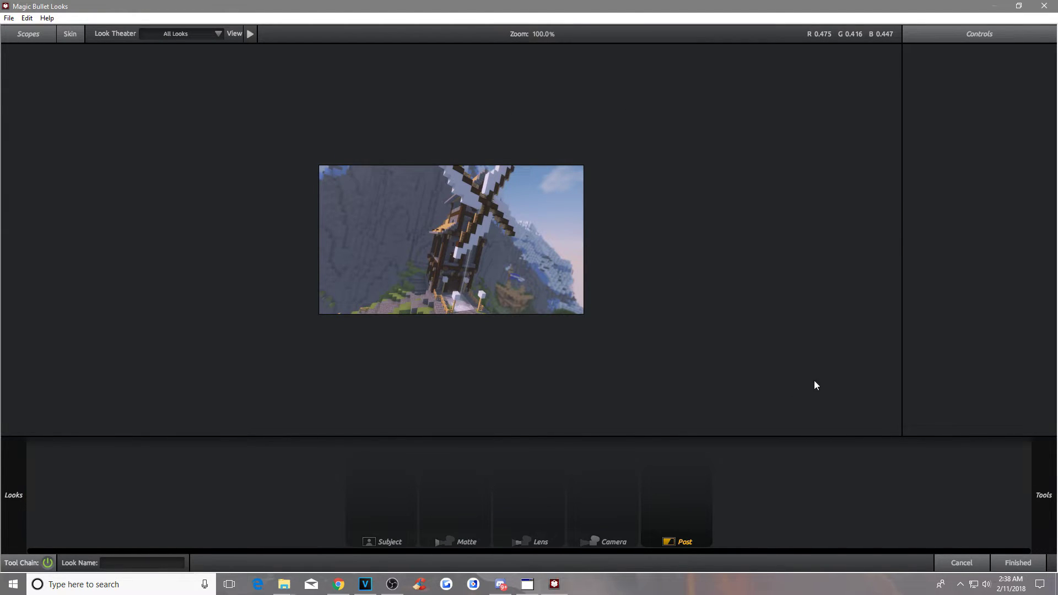
mouse_move(13, 495)
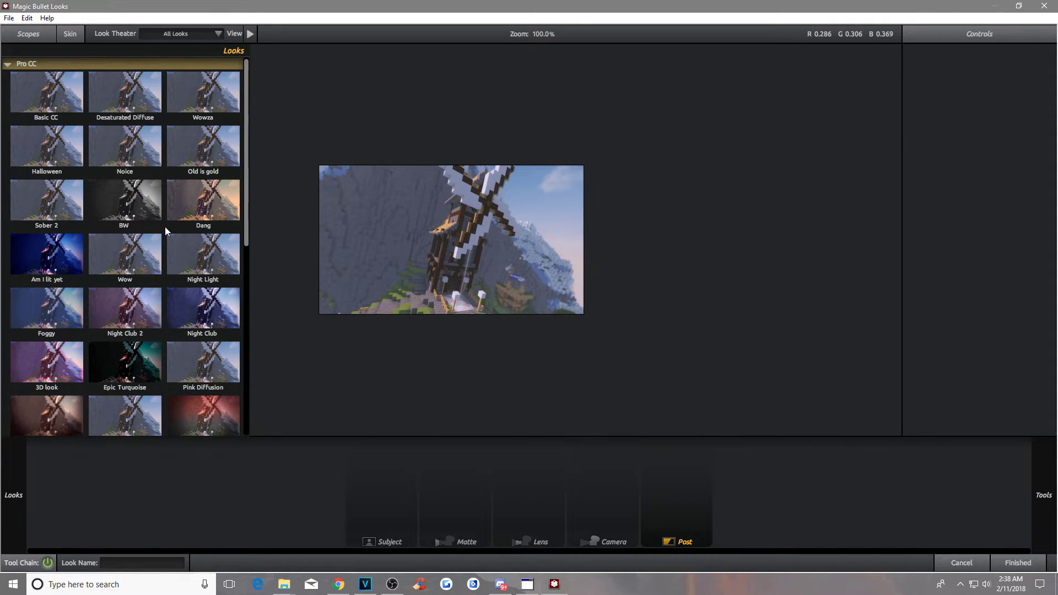
scroll(155, 203, "down", 5)
scroll(155, 209, "up", 6)
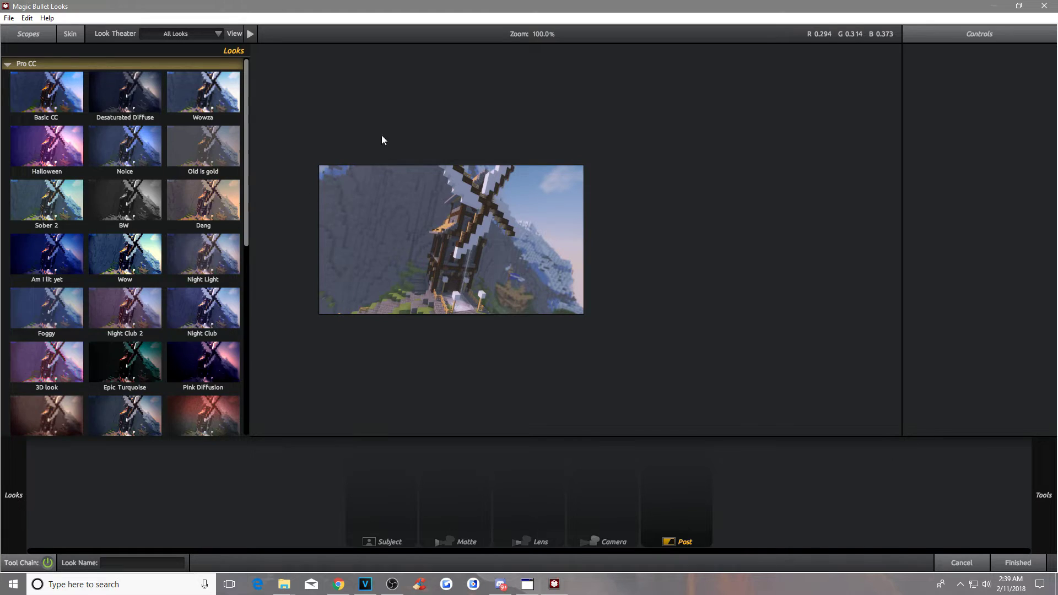
mouse_move(1, 529)
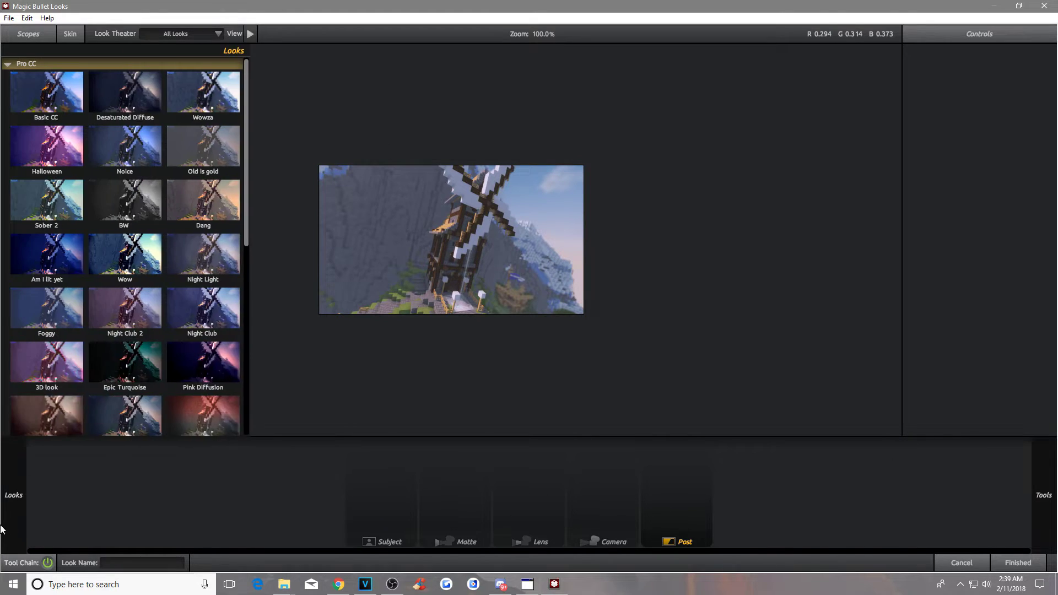
Browse the MAGIC BULLET LOOKS CC's collection and apply the Sunny Day look.
left_click(10, 65)
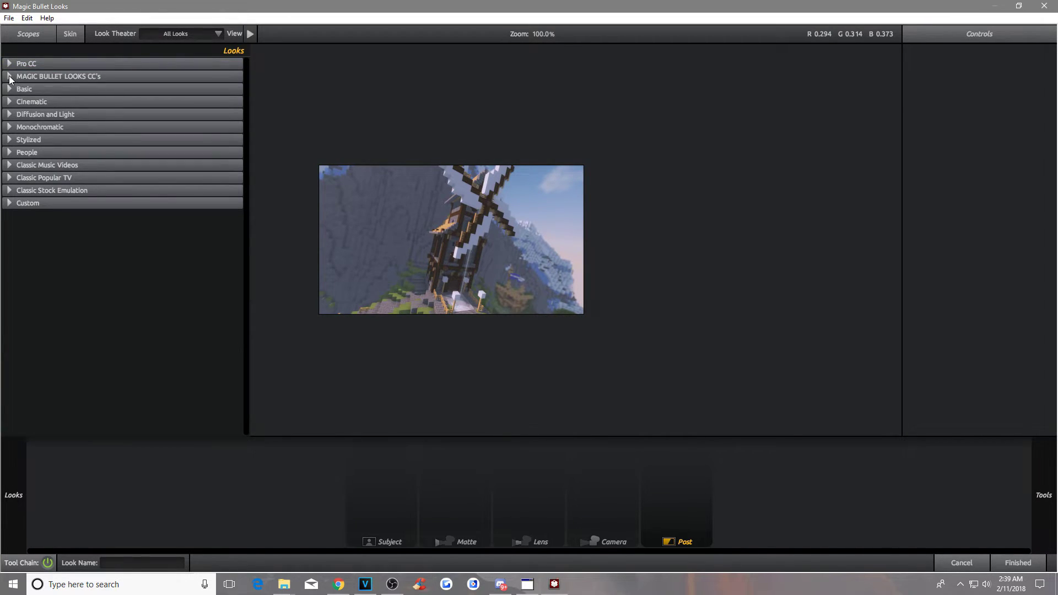
left_click(9, 76)
scroll(167, 236, "down", 3)
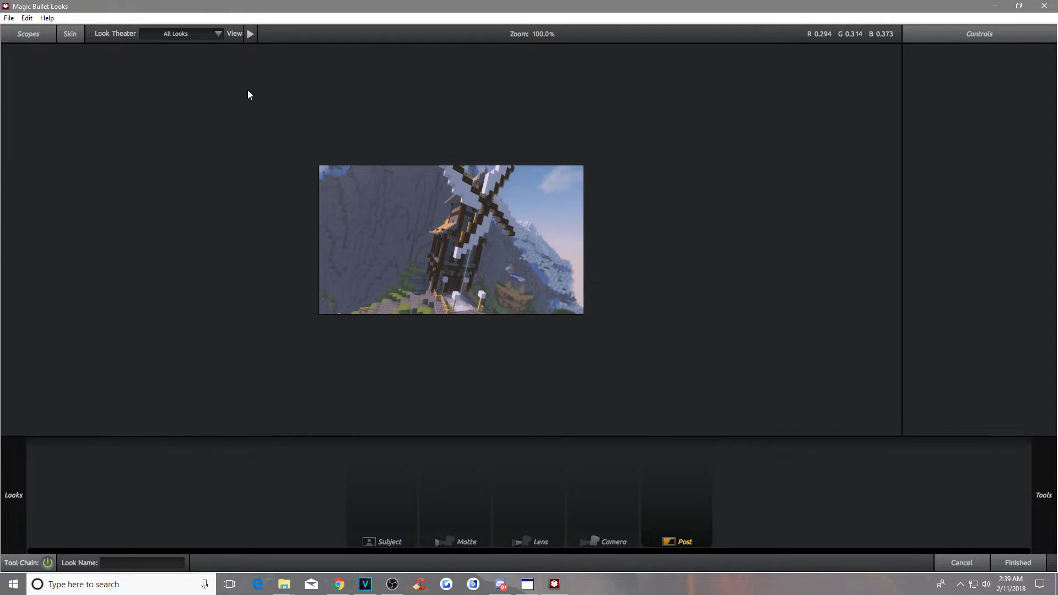
scroll(197, 113, "down", 1)
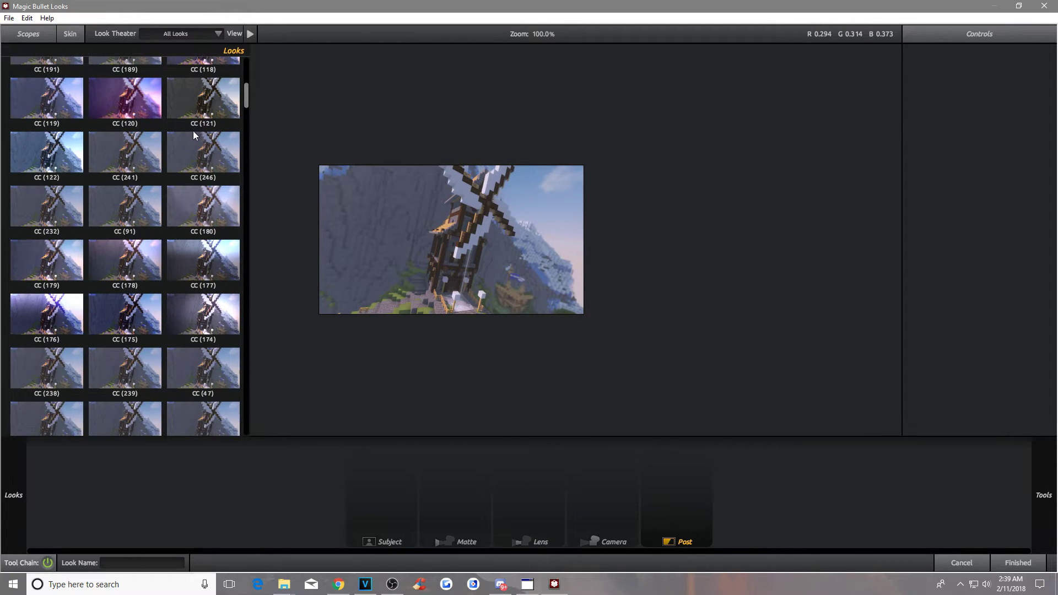
scroll(183, 145, "up", 3)
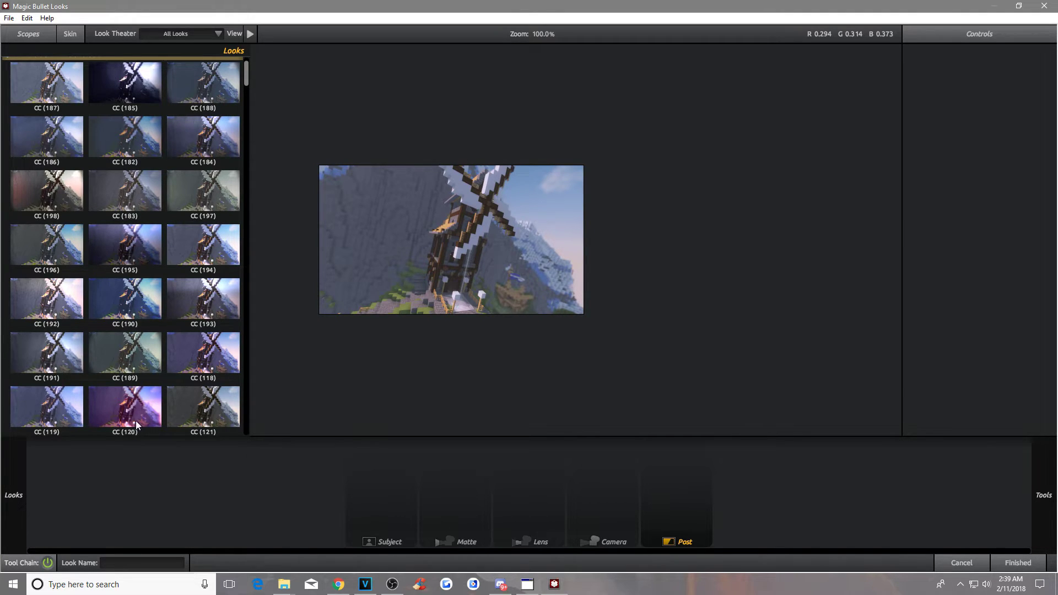
scroll(67, 220, "up", 1)
left_click(120, 171)
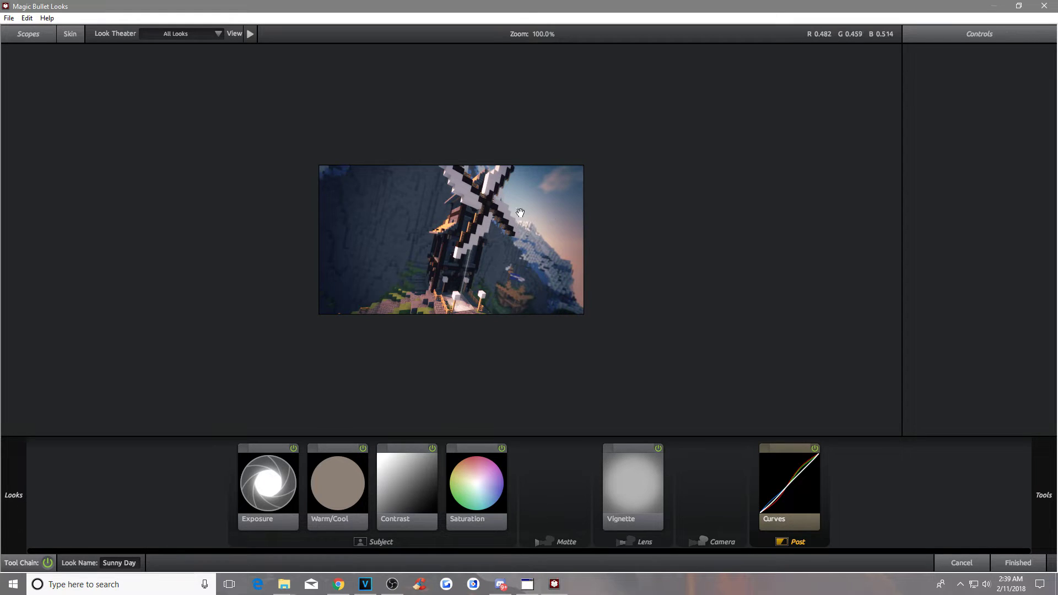
Add the Film Grain tool after Curves in the Post stage and disable it.
mouse_move(1057, 519)
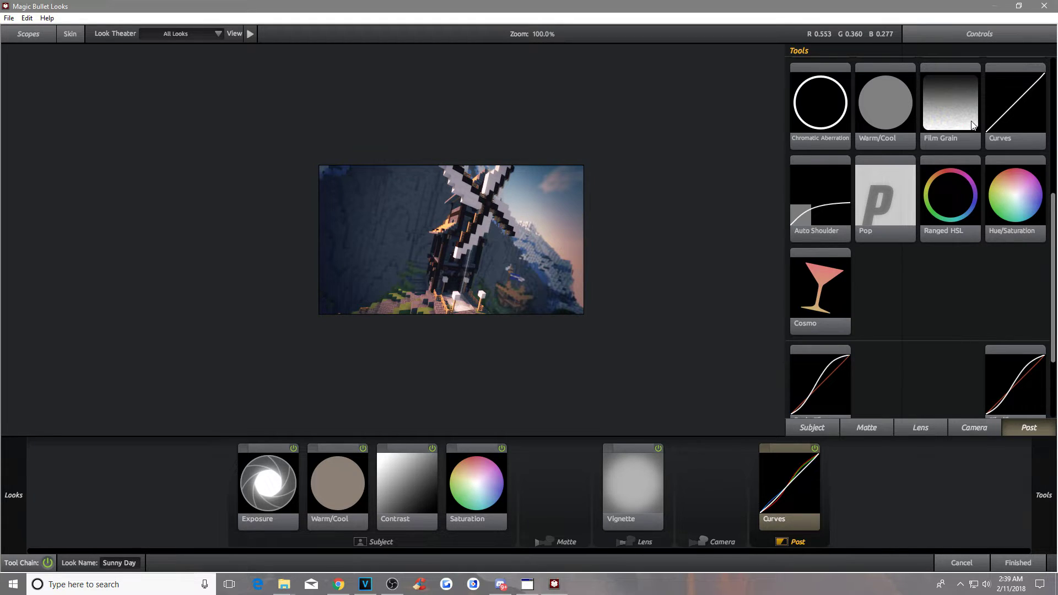
left_click_drag(938, 131, 838, 505)
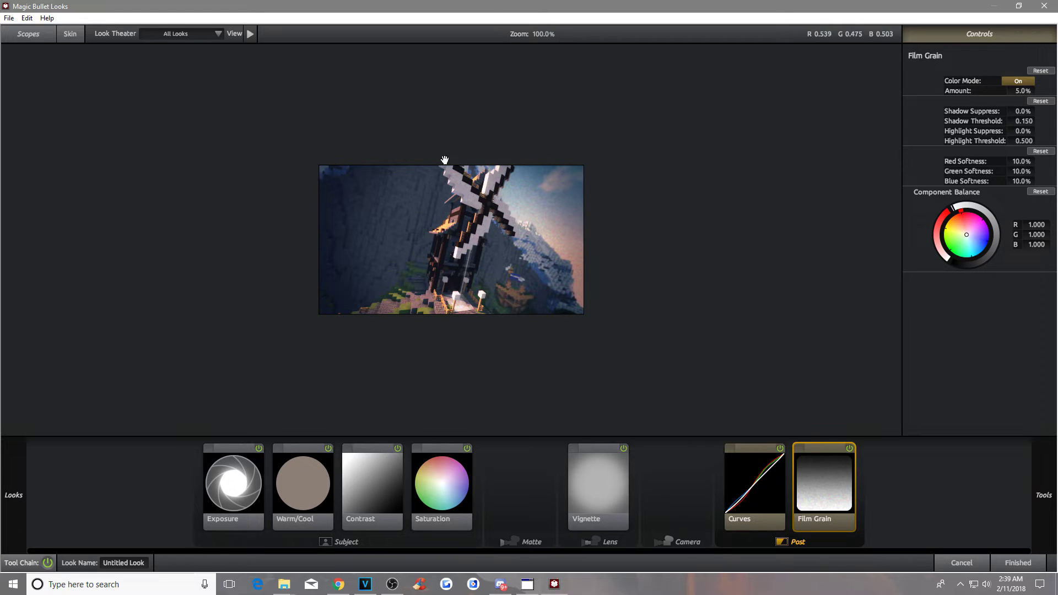
left_click(851, 448)
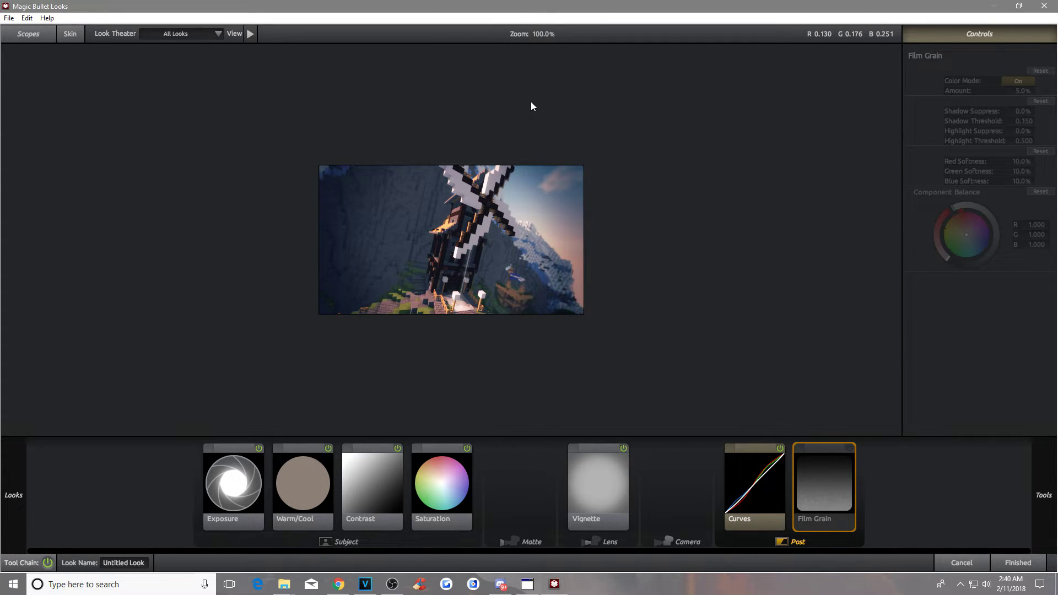
Check the Vignette tool's settings and finish the look to return to VEGAS Pro.
left_click(614, 488)
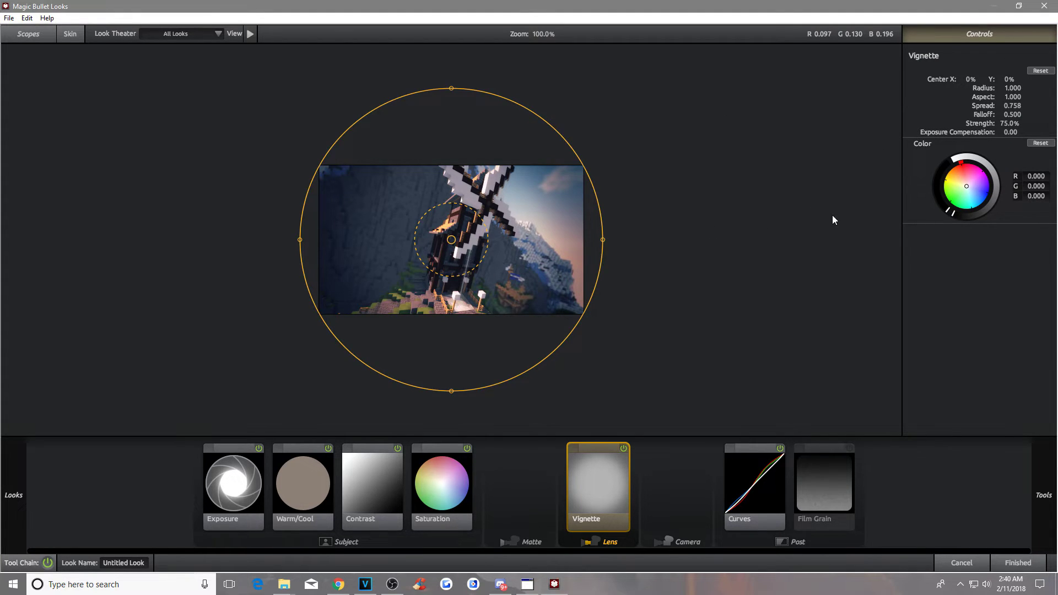
mouse_move(756, 194)
left_click(1017, 564)
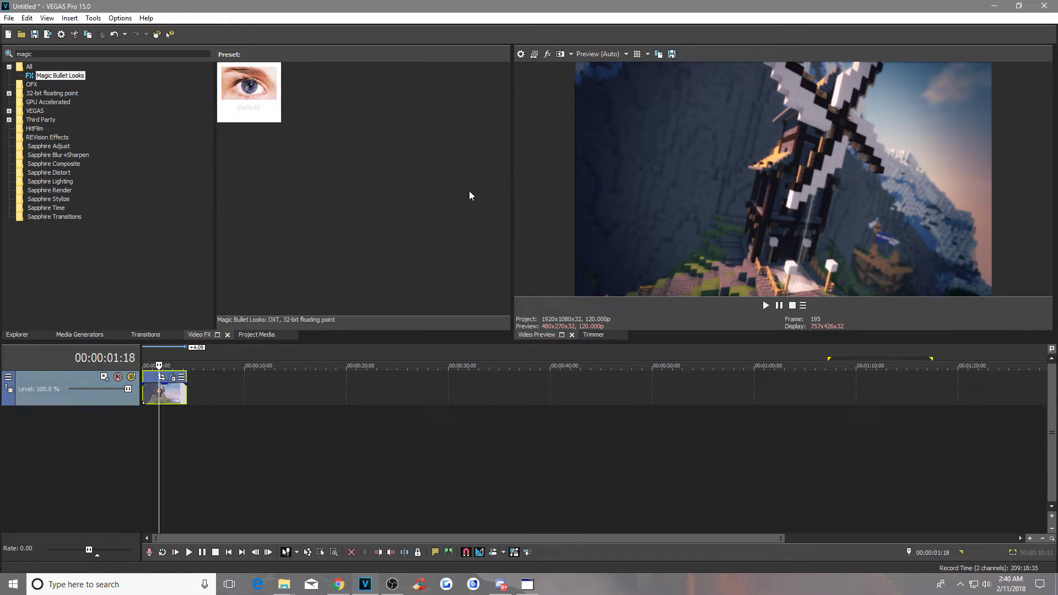
Check the graded windmill clip at different frames and clear the video effects search.
left_click(166, 396)
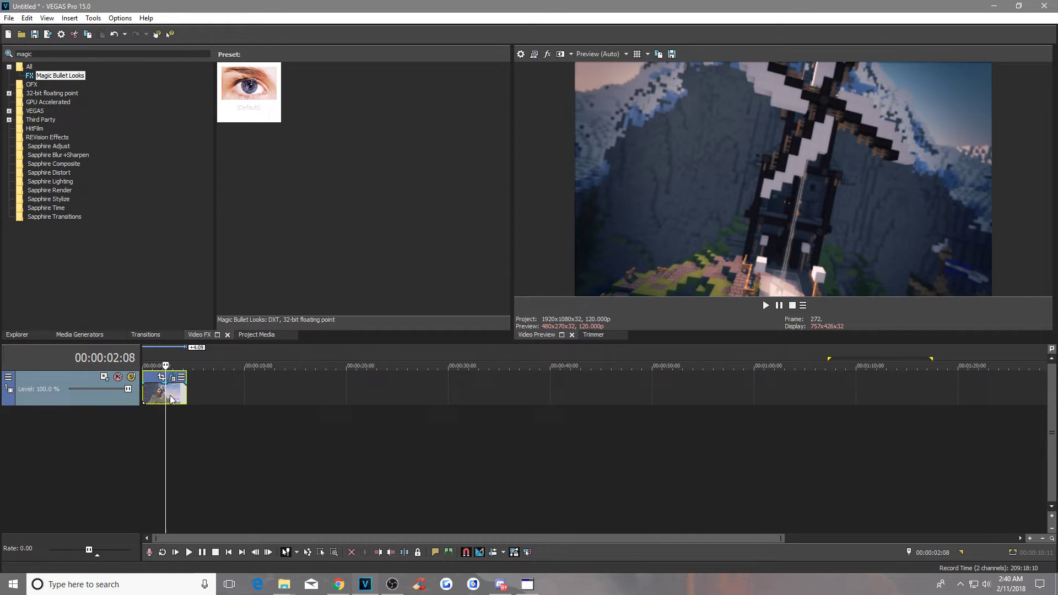
left_click(159, 395)
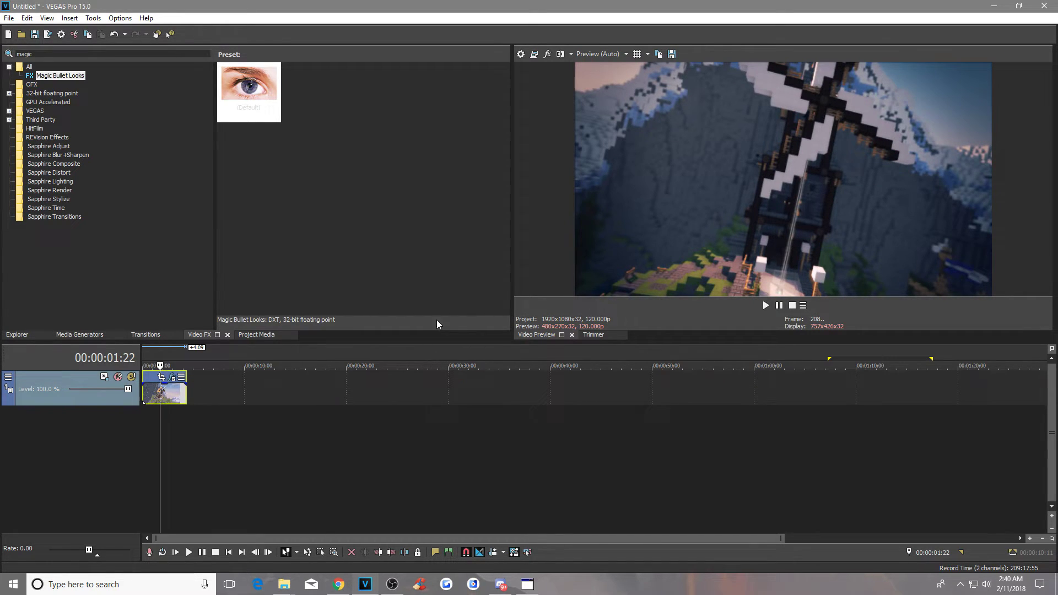
scroll(313, 347, "up", 5)
left_click(160, 54)
key("BackSpace")
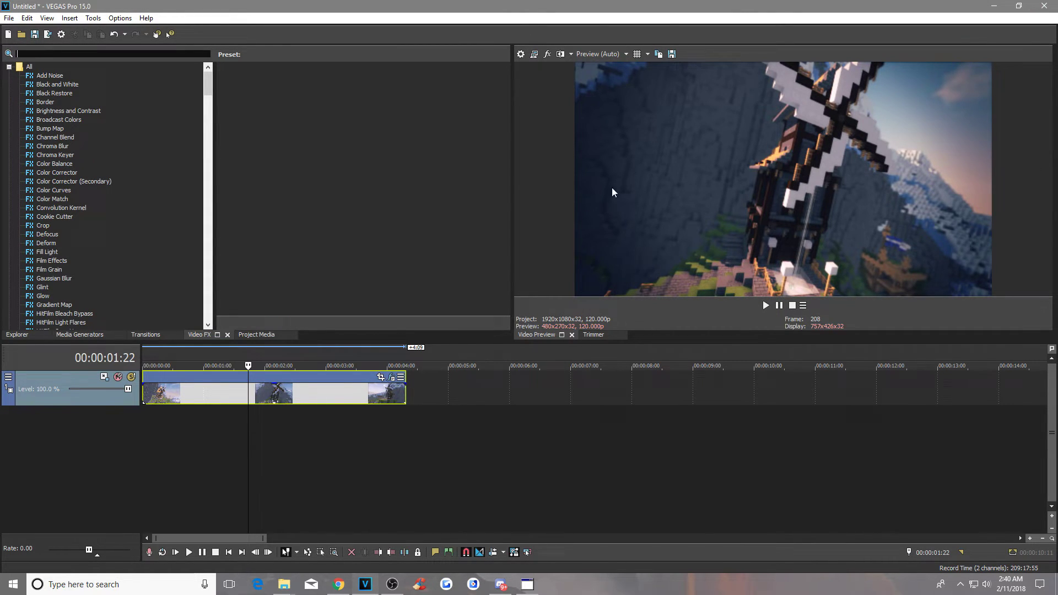
mouse_move(212, 96)
left_mouse_down()
mouse_move(210, 153)
mouse_move(223, 84)
left_mouse_up()
Look through the media generators and show the Color Gradient presets.
left_click(84, 337)
left_click_drag(310, 124, 309, 309)
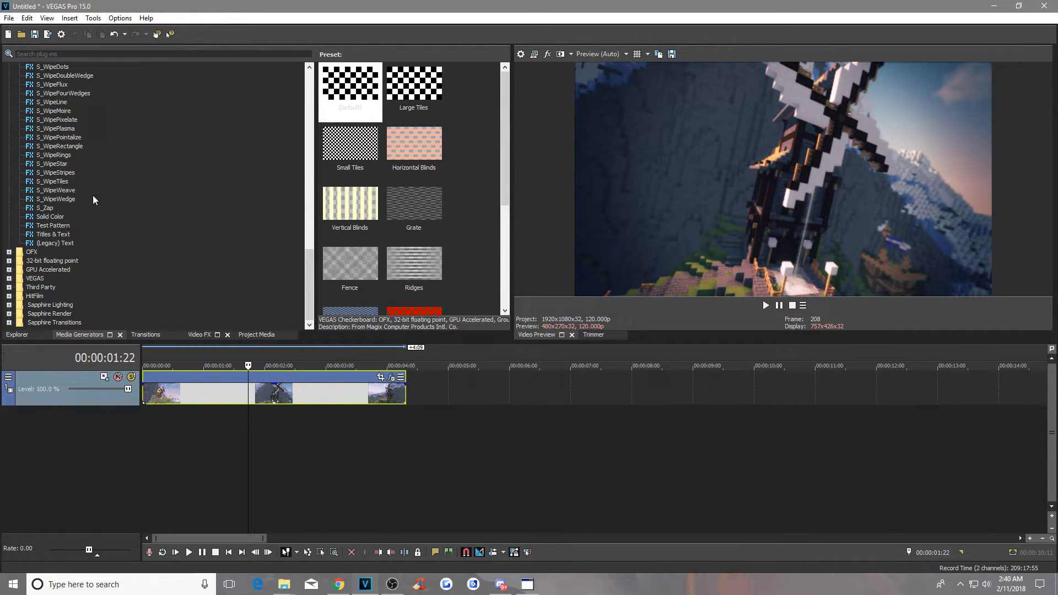
scroll(208, 159, "up", 3)
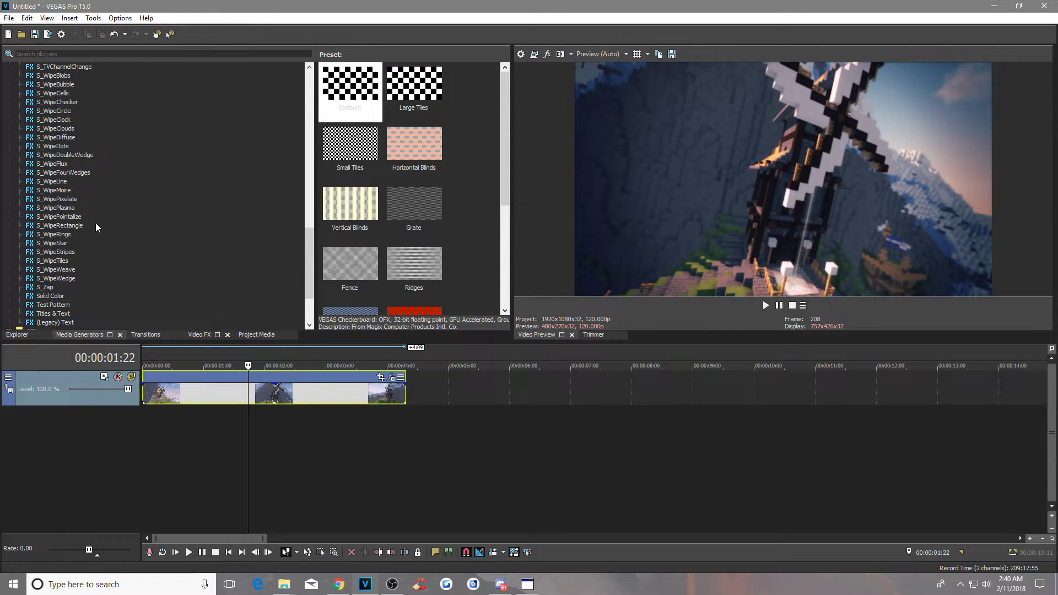
scroll(95, 240, "down", 2)
scroll(99, 224, "up", 20)
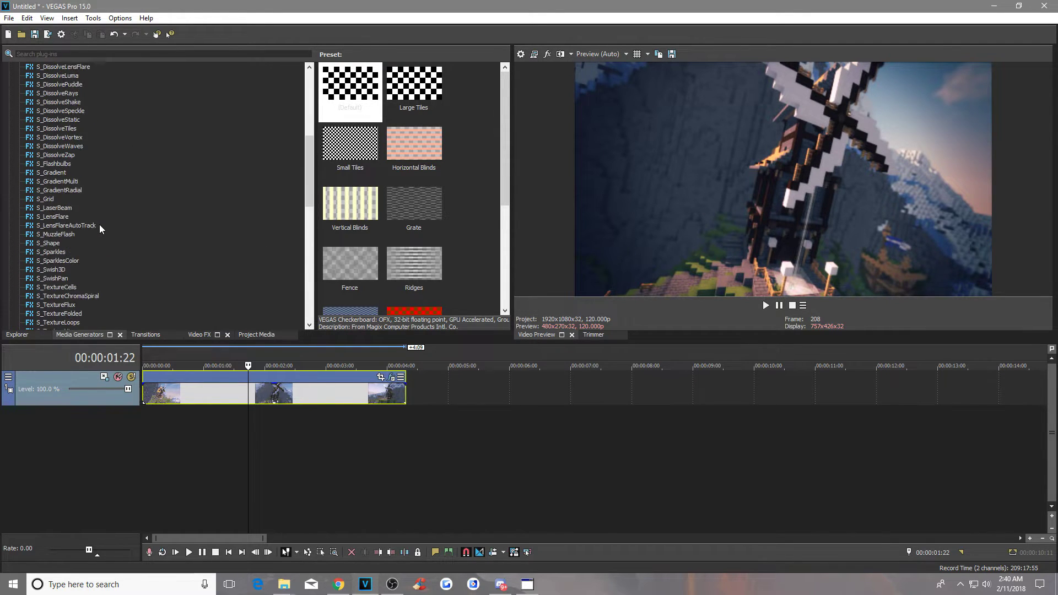
scroll(93, 215, "down", 20)
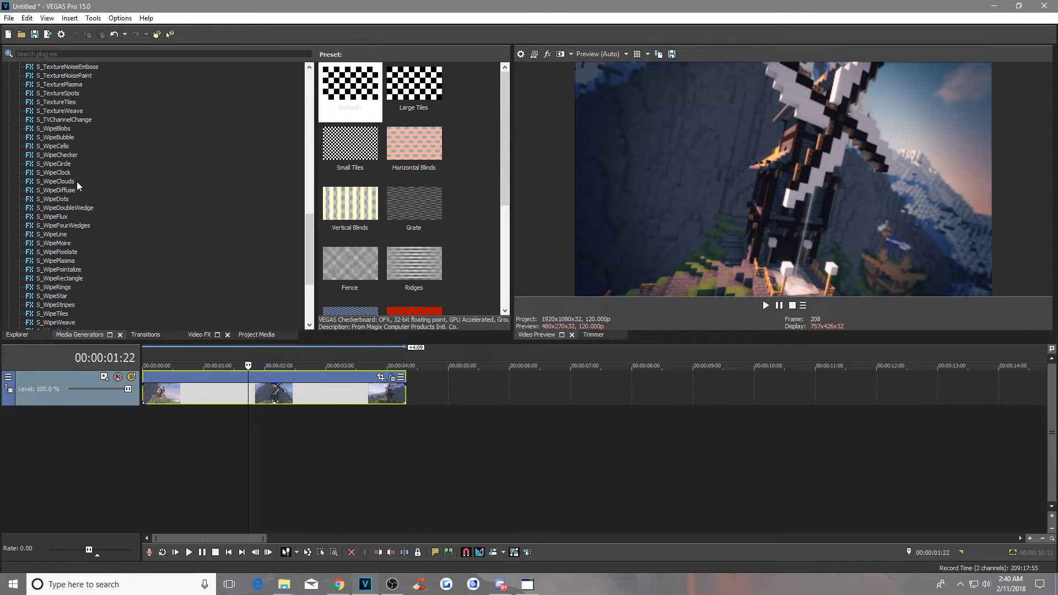
scroll(82, 193, "up", 20)
left_click(62, 85)
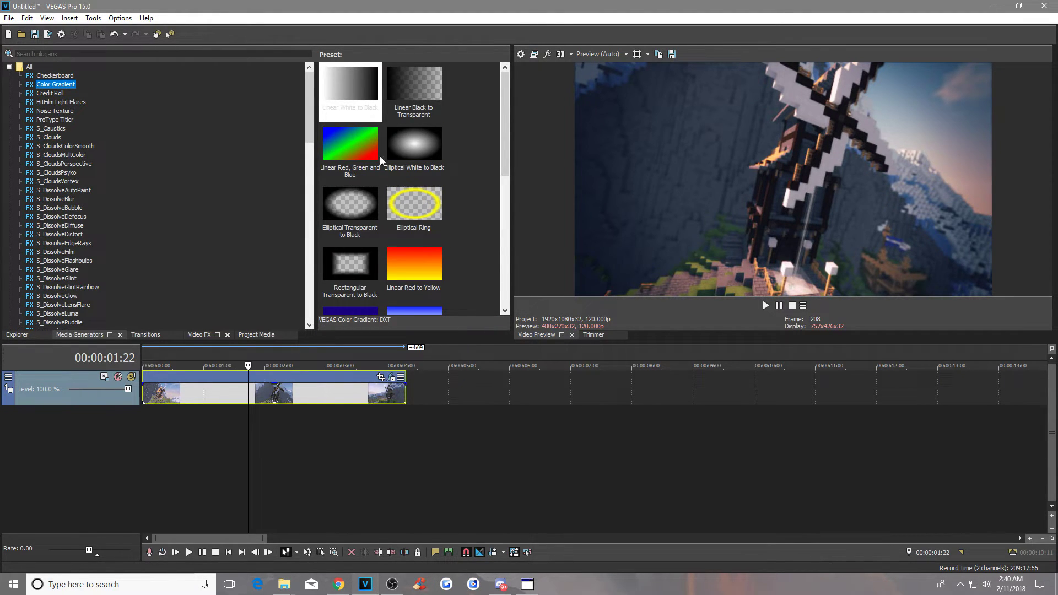
Place the Elliptical Transparent to Black colour gradient on a new track above the windmill clip and close the effect windows.
left_click_drag(362, 195, 150, 363)
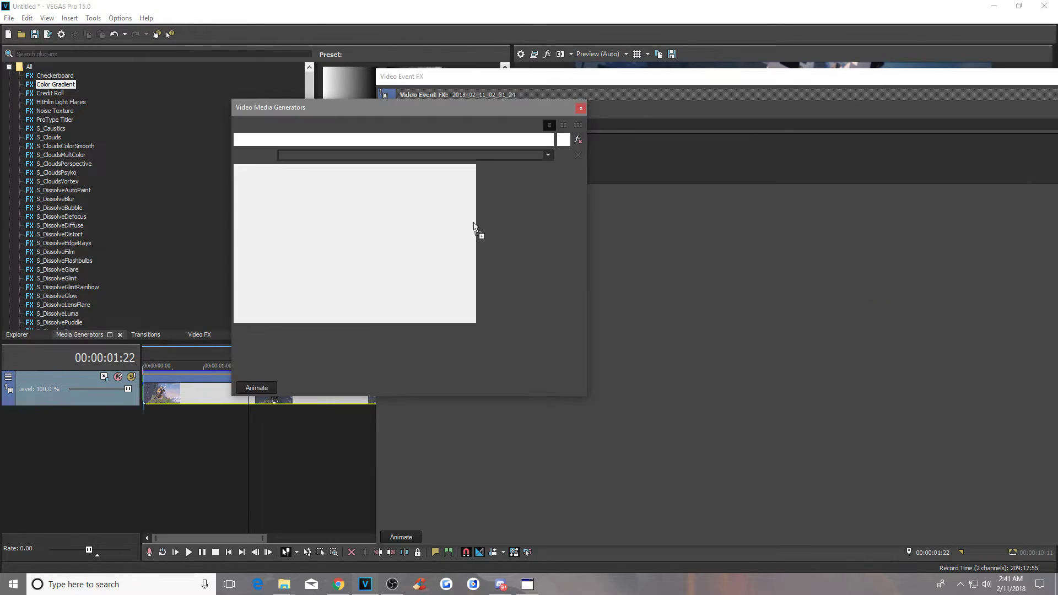
left_click_drag(340, 288, 409, 352)
left_click_drag(322, 274, 330, 281)
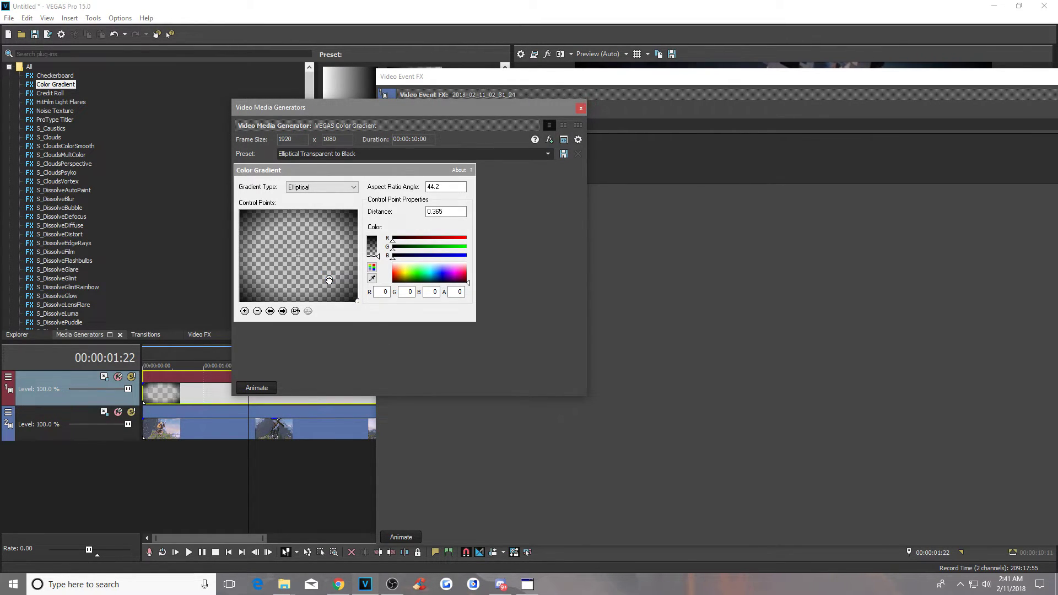
left_click(358, 299)
left_click(581, 108)
double_click(717, 77)
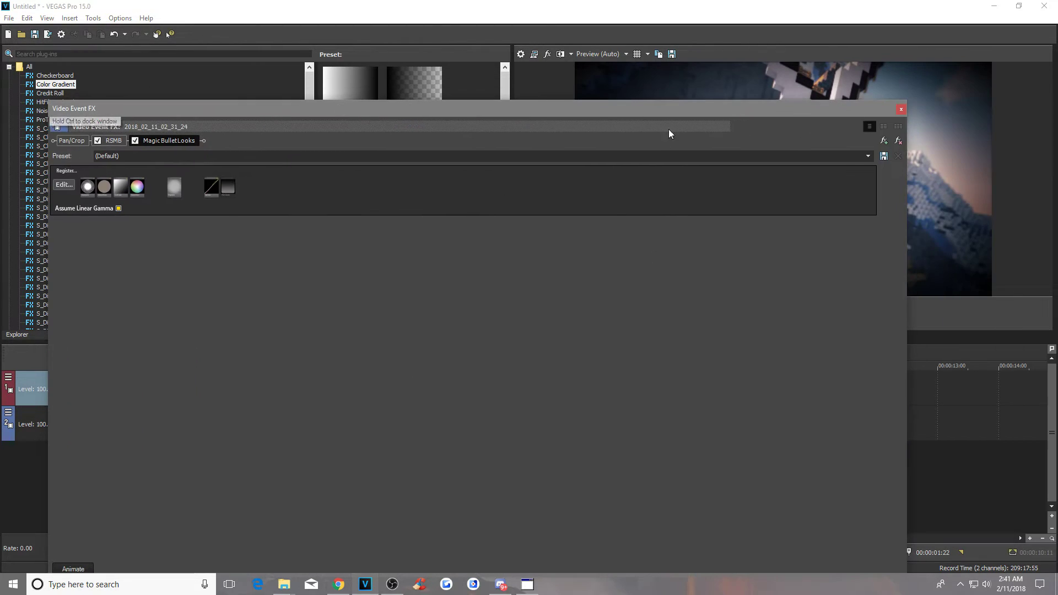
left_click(901, 109)
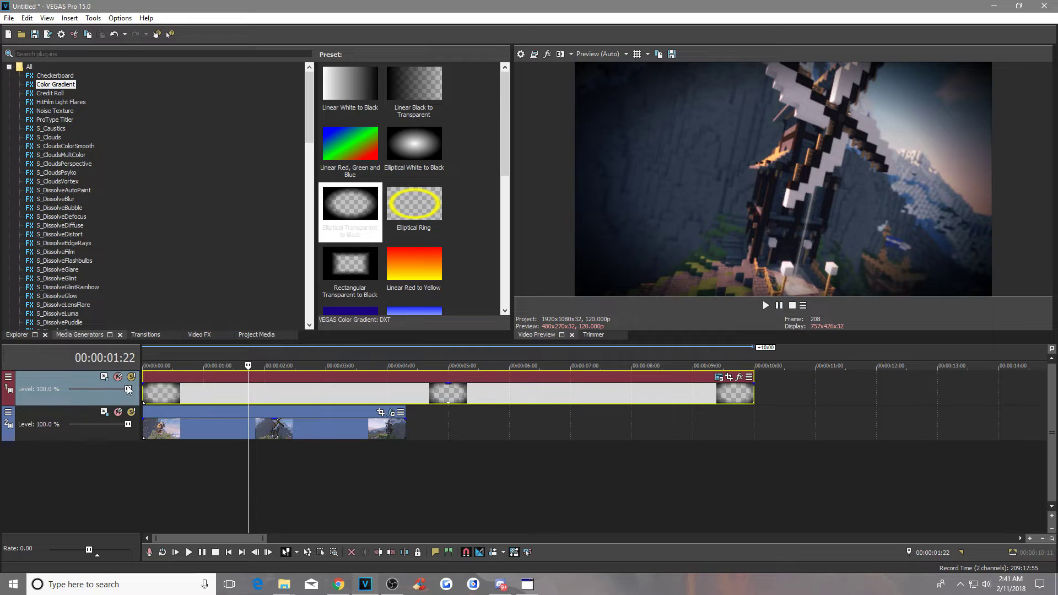
Set the gradient track's level to 50%, compare the shot with and without it, and leave the track muted.
left_click_drag(128, 389, 98, 390)
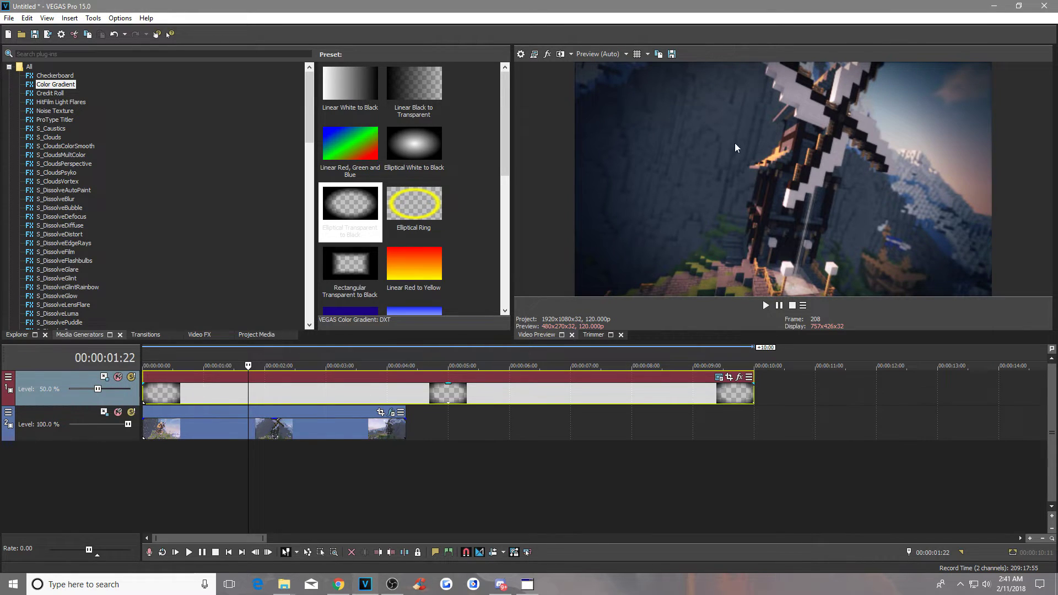
left_click(121, 377)
left_click(121, 377)
left_click(121, 378)
left_click(122, 377)
left_click(122, 377)
left_click(121, 377)
left_click(118, 377)
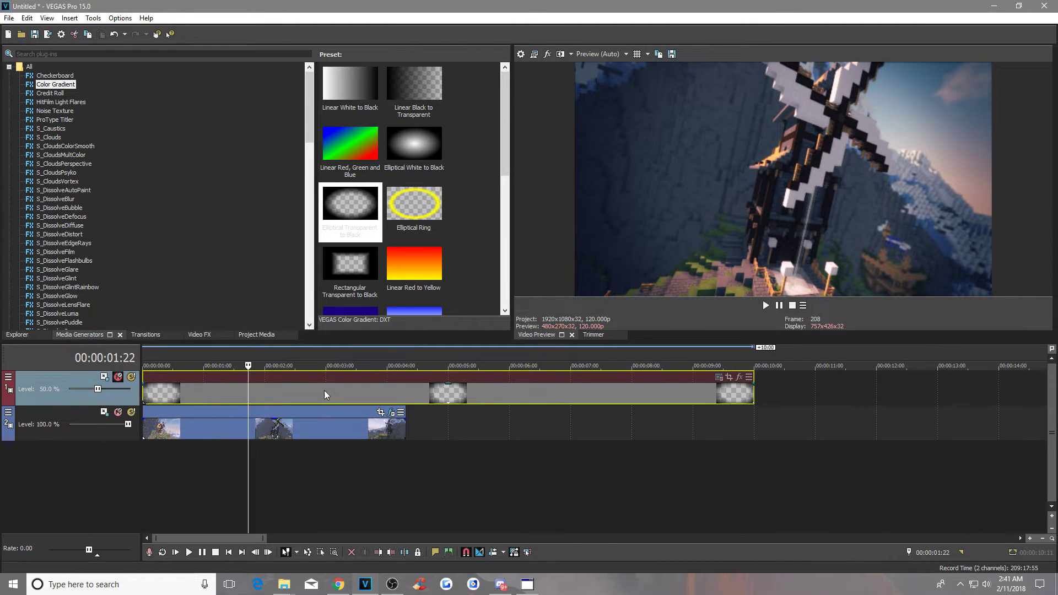
Select the windmill clip and search the video effects for "s_fli".
left_click(304, 429)
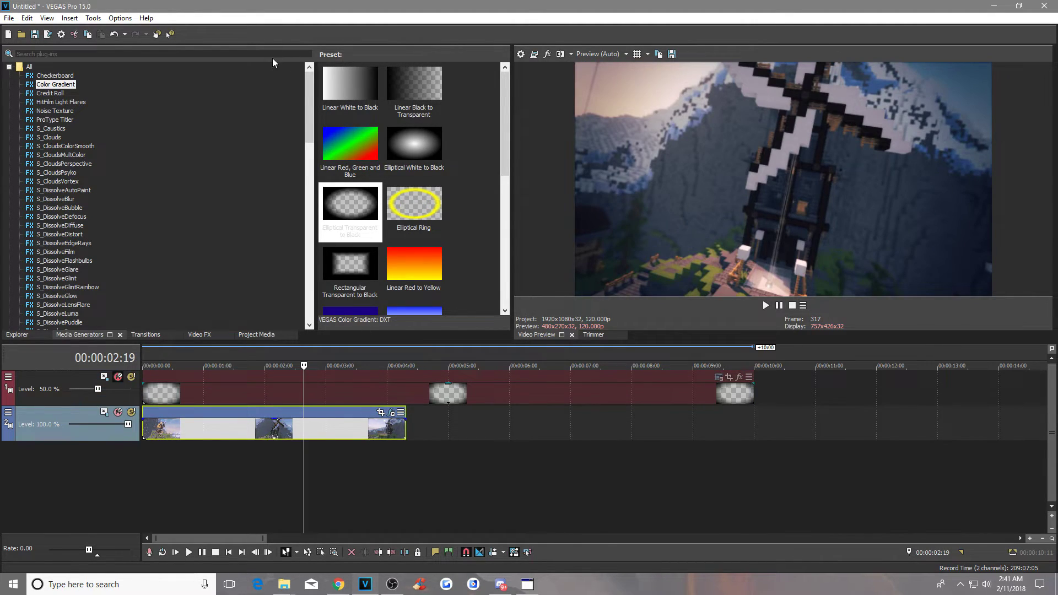
left_click(82, 54)
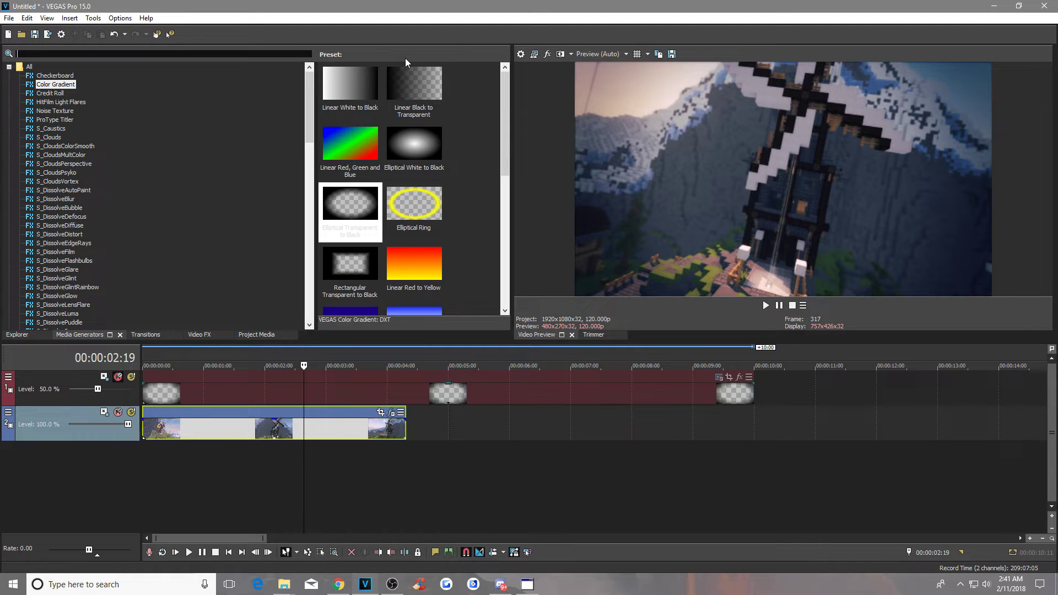
type("s_")
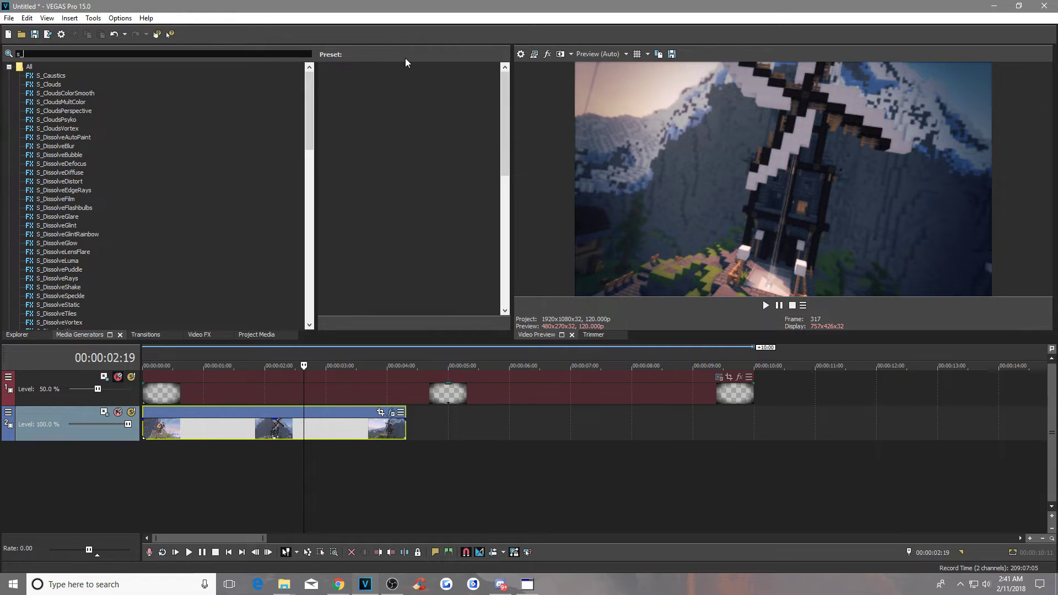
type("fli")
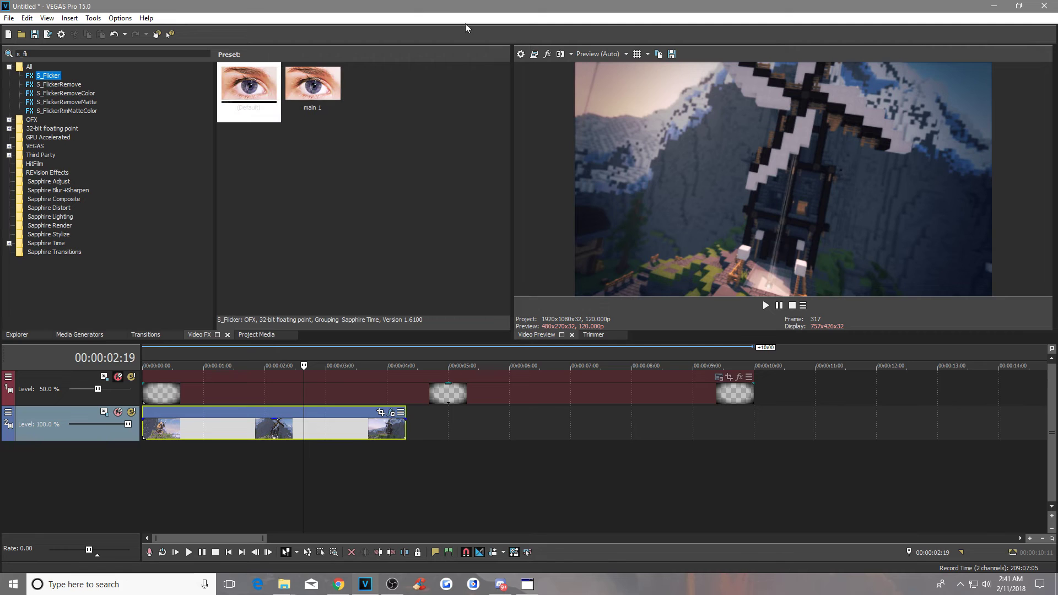
Apply S_Flicker with the main 1 preset to the windmill clip and scrub across the clip.
left_click_drag(315, 90, 273, 427)
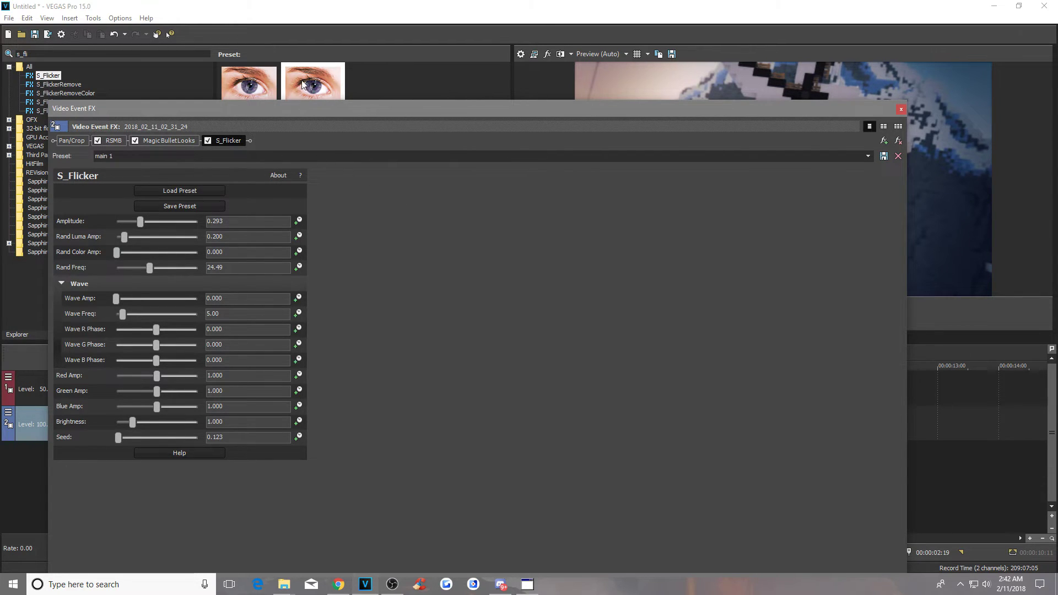
left_click_drag(450, 114, 434, 152)
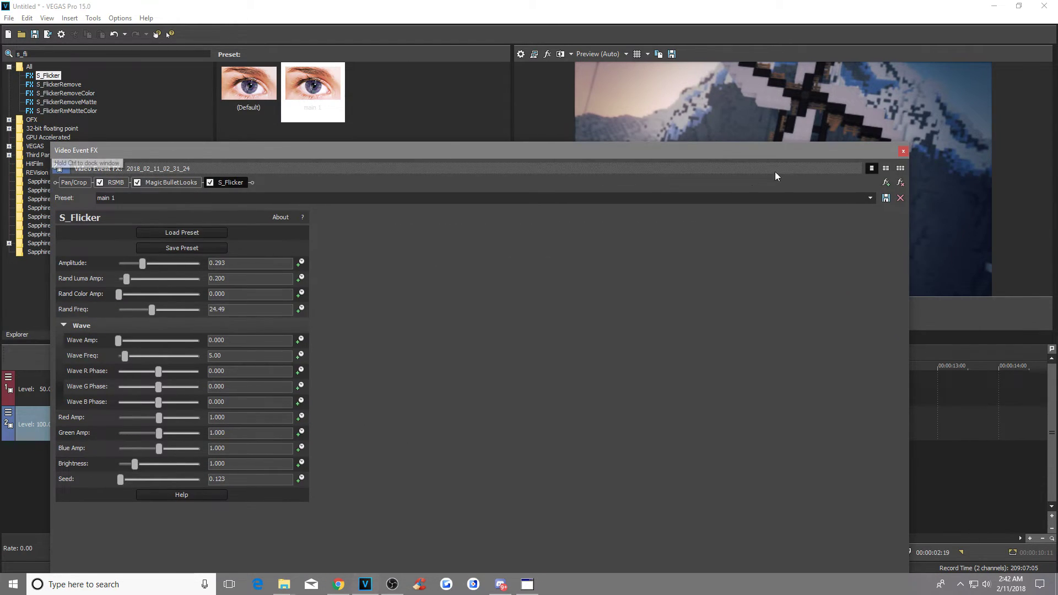
left_click(898, 151)
left_click(296, 426)
left_click_drag(295, 426, 339, 417)
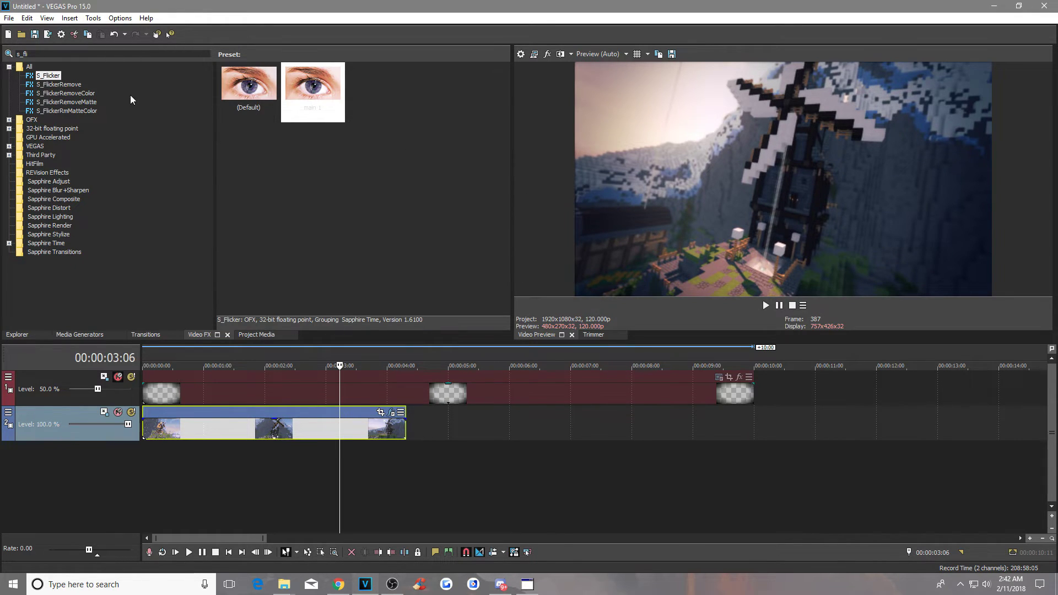
Place a white Solid Color generated media event on a new track above the gradient track.
left_click(88, 335)
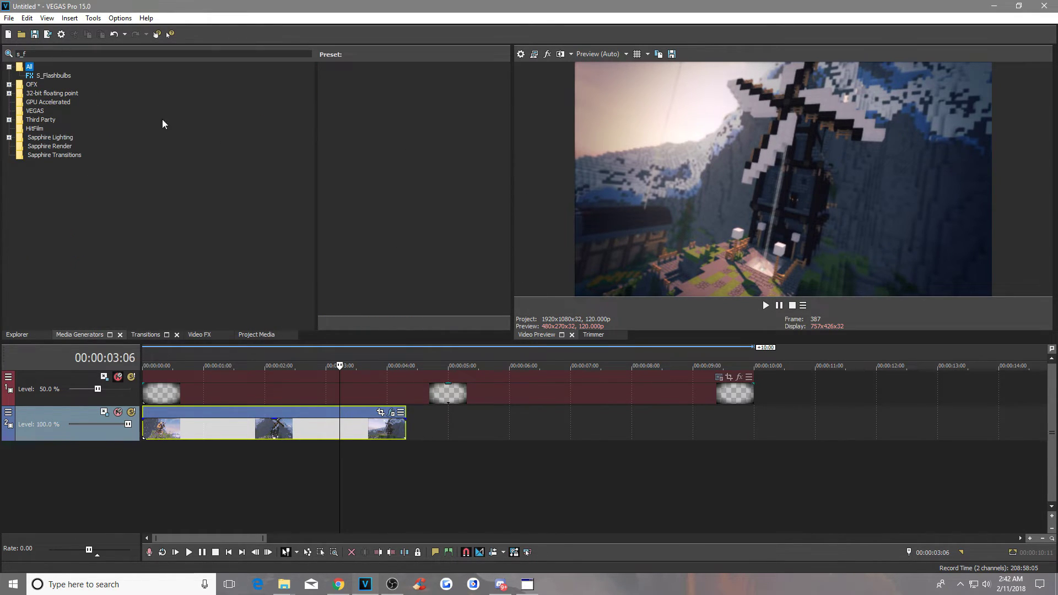
left_click(116, 52)
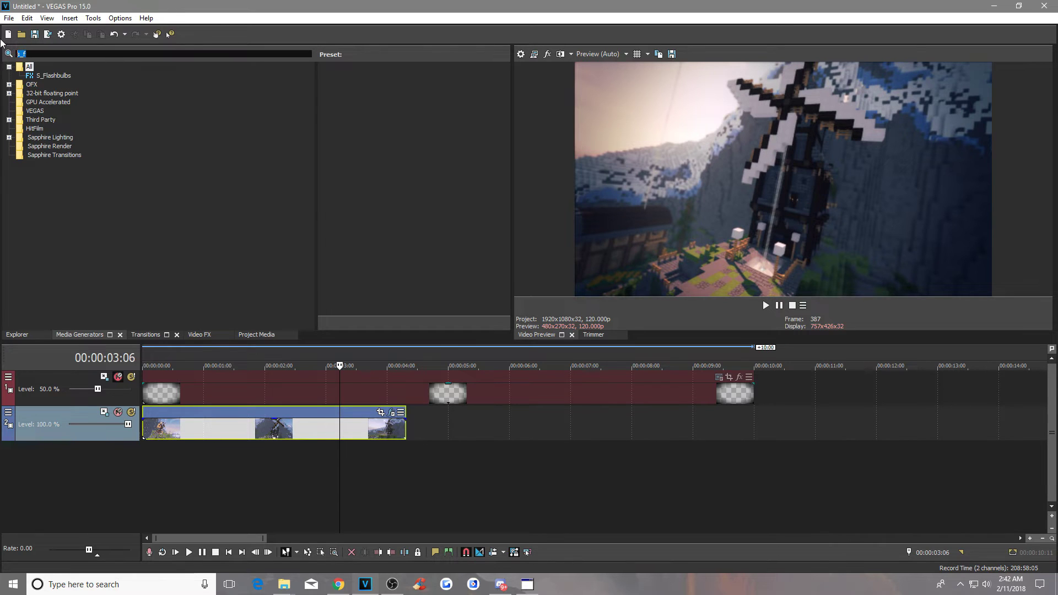
key("BackSpace")
left_click_drag(309, 108, 297, 322)
left_click(51, 217)
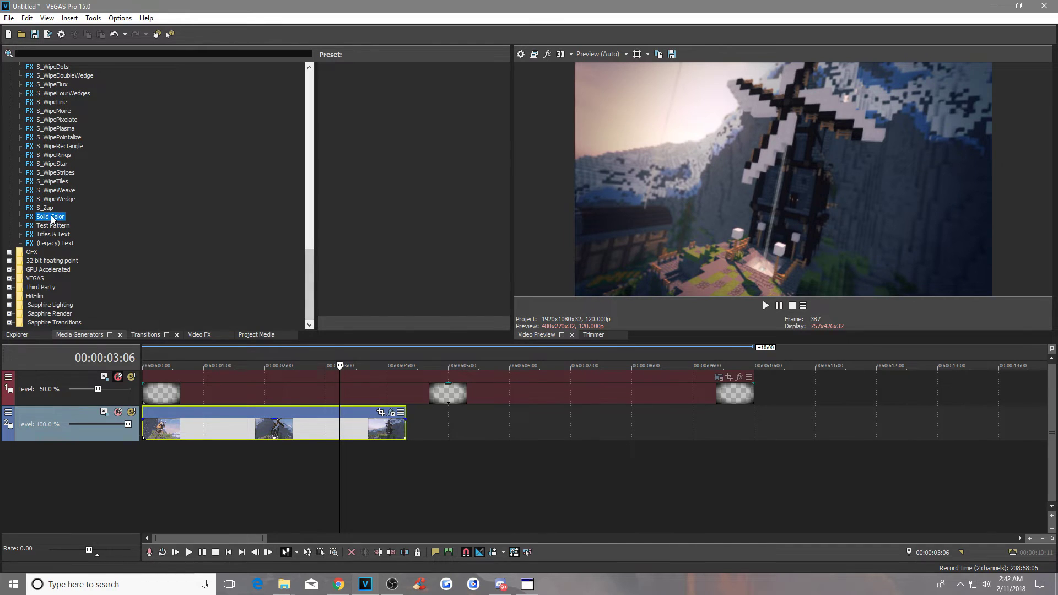
left_click_drag(353, 102, 149, 383)
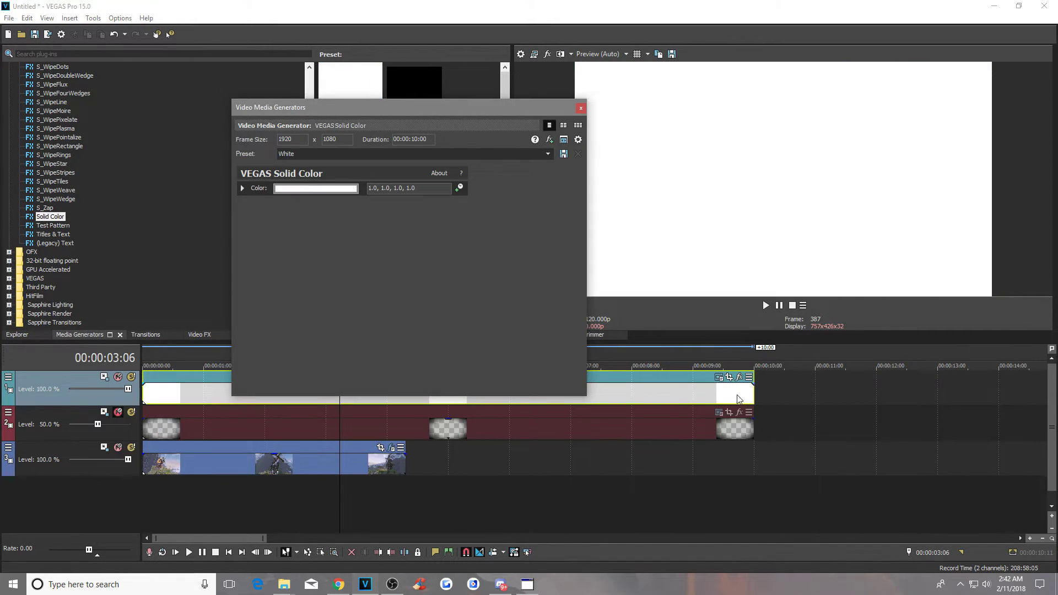
left_click(582, 111)
left_click(159, 392)
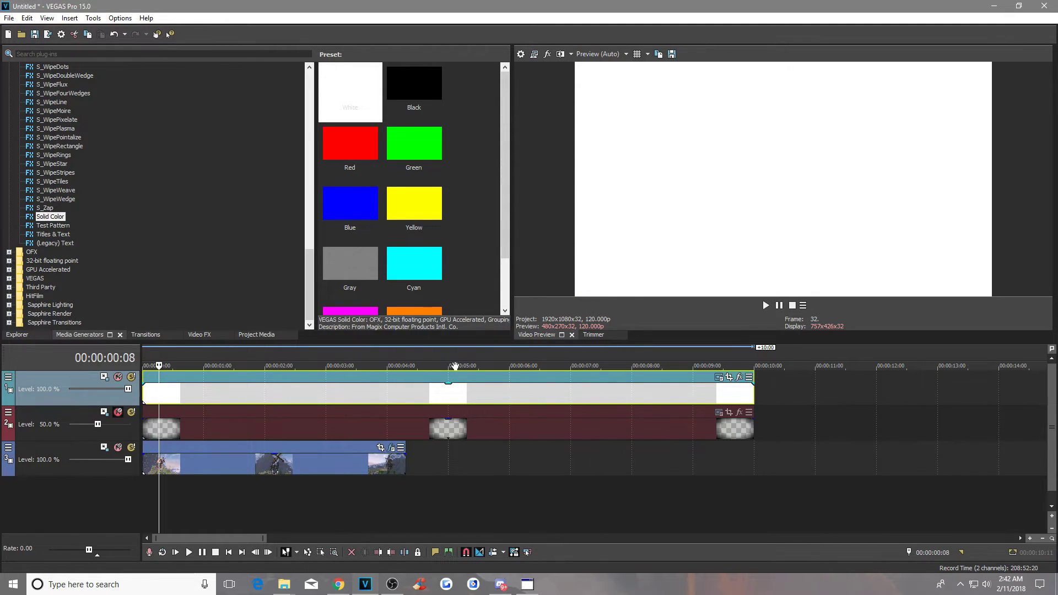
Set the white solid colour track's compositing mode to Multiply (Mask).
left_click(104, 377)
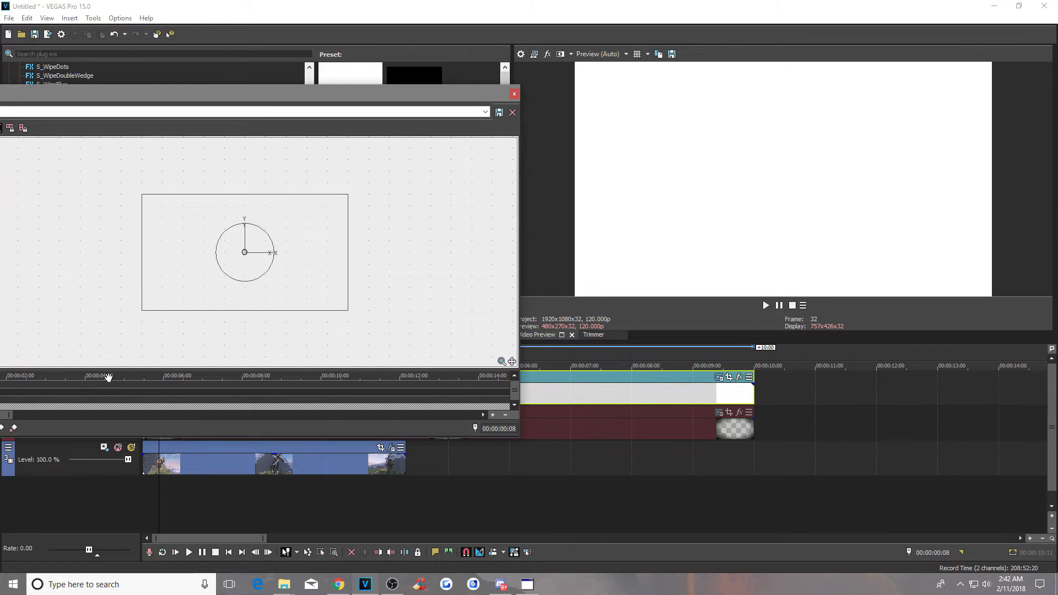
left_click(514, 95)
left_click(9, 377)
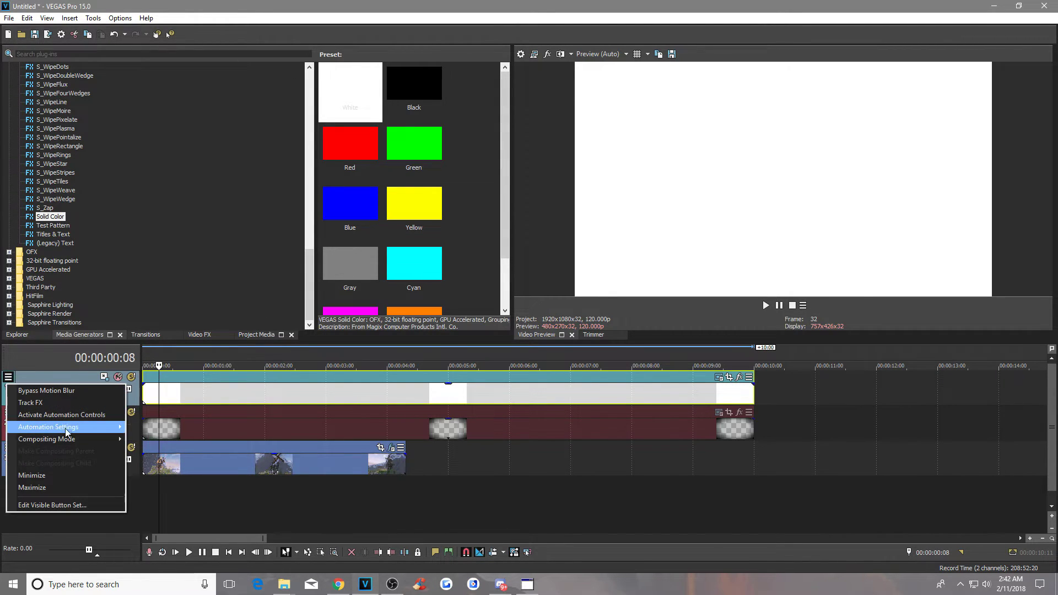
mouse_move(65, 436)
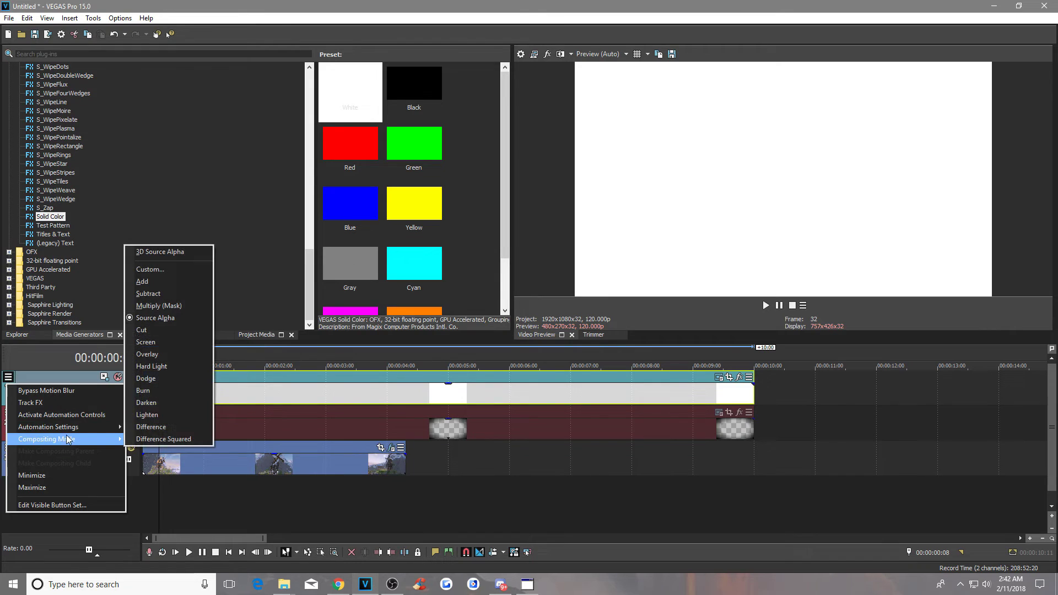
left_click(180, 310)
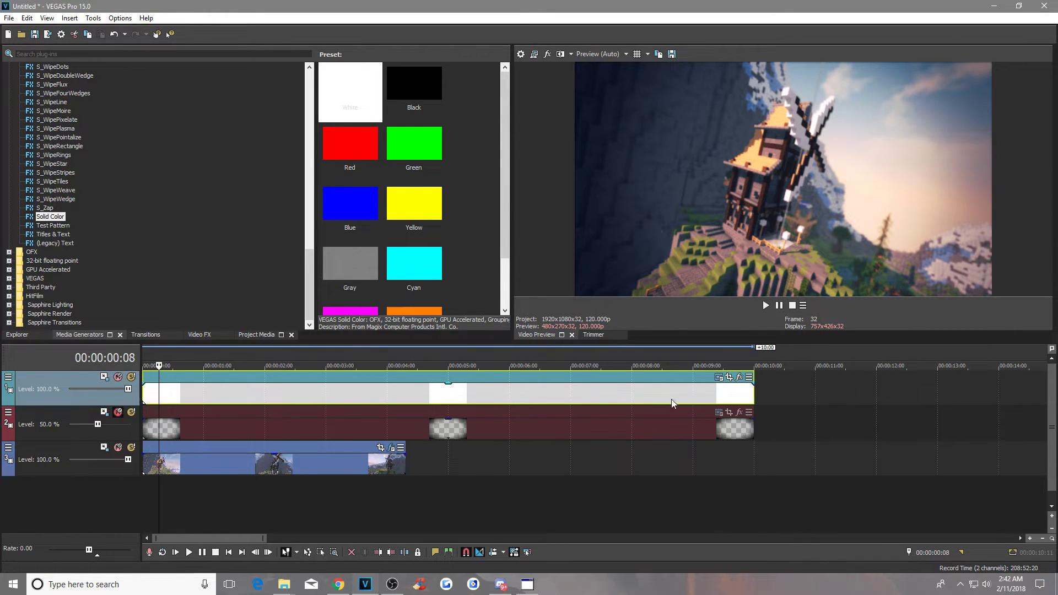
Crop the white solid event's height to 859 in Event Pan/Crop, keeping the 1,920 width, to create cinematic black bars.
left_click(740, 377)
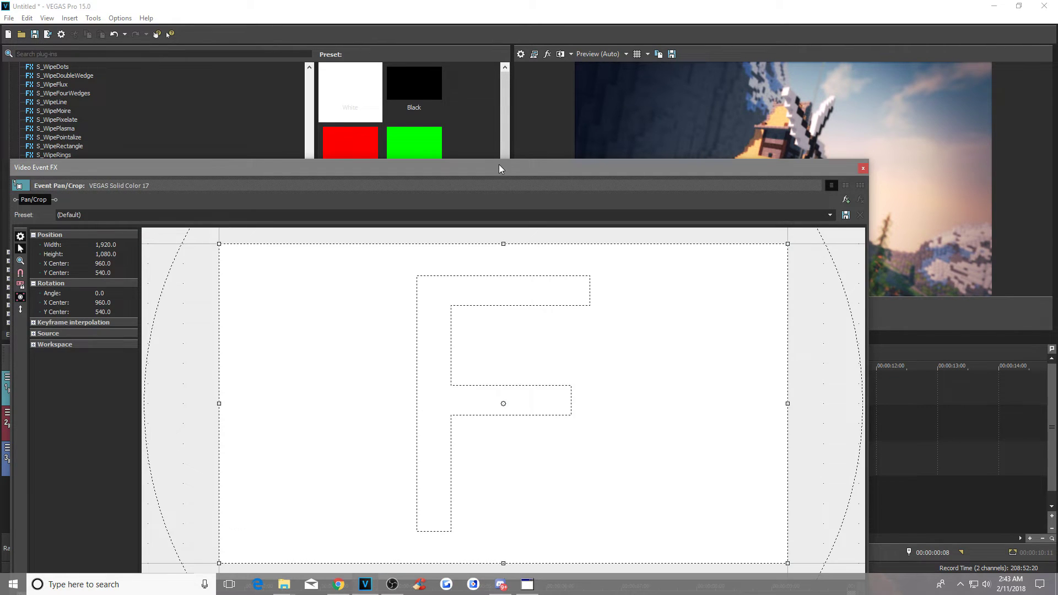
left_click_drag(499, 164, 696, 89)
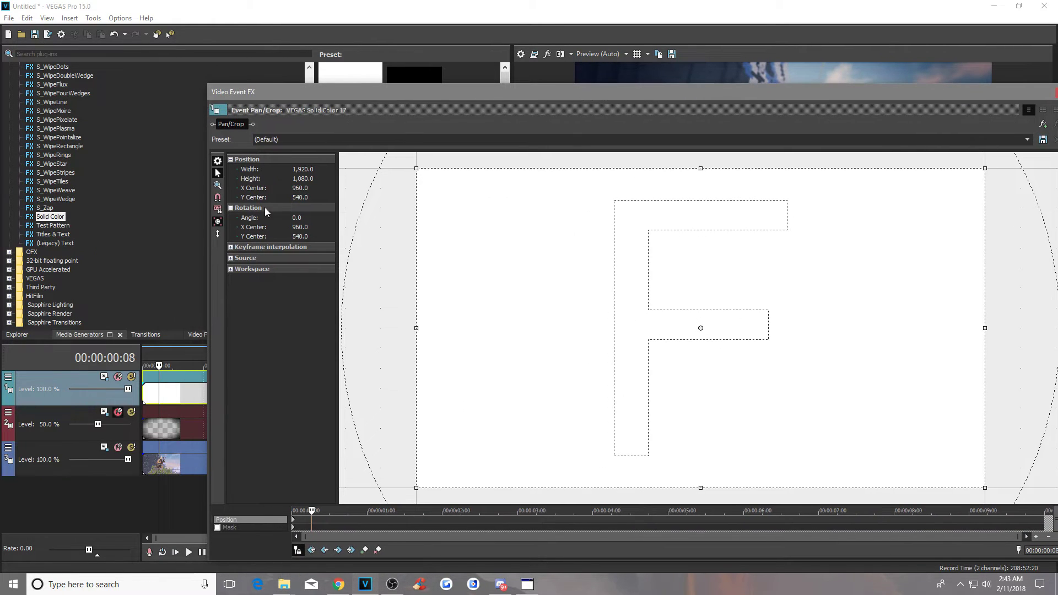
left_click(218, 196)
left_click(218, 209)
left_click(217, 234)
left_click(219, 234)
scroll(666, 257, "down", 3)
left_click_drag(700, 204, 699, 229)
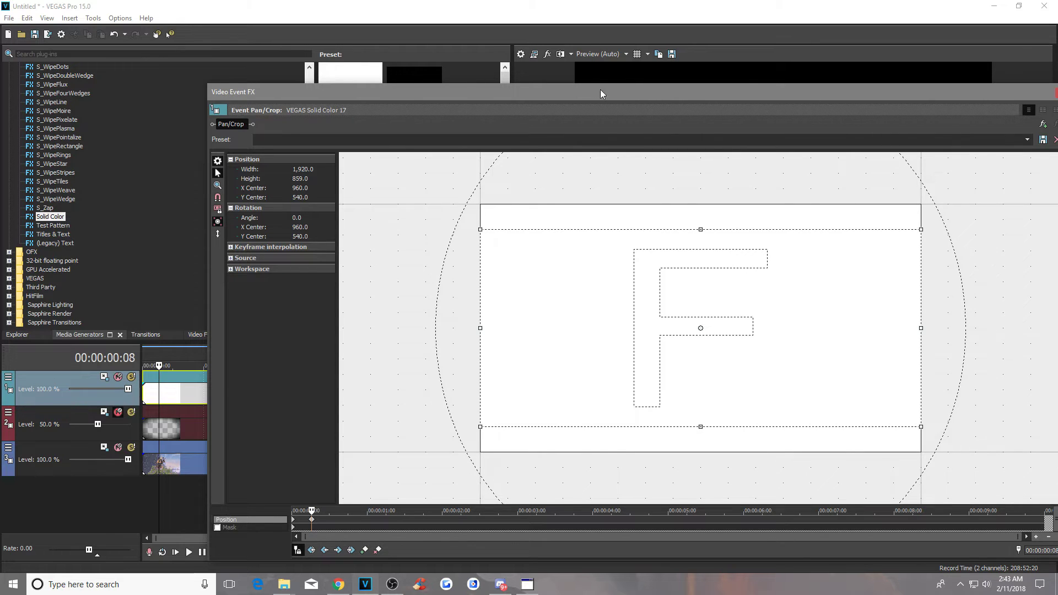
left_click_drag(670, 97, 689, 137)
left_click(887, 134)
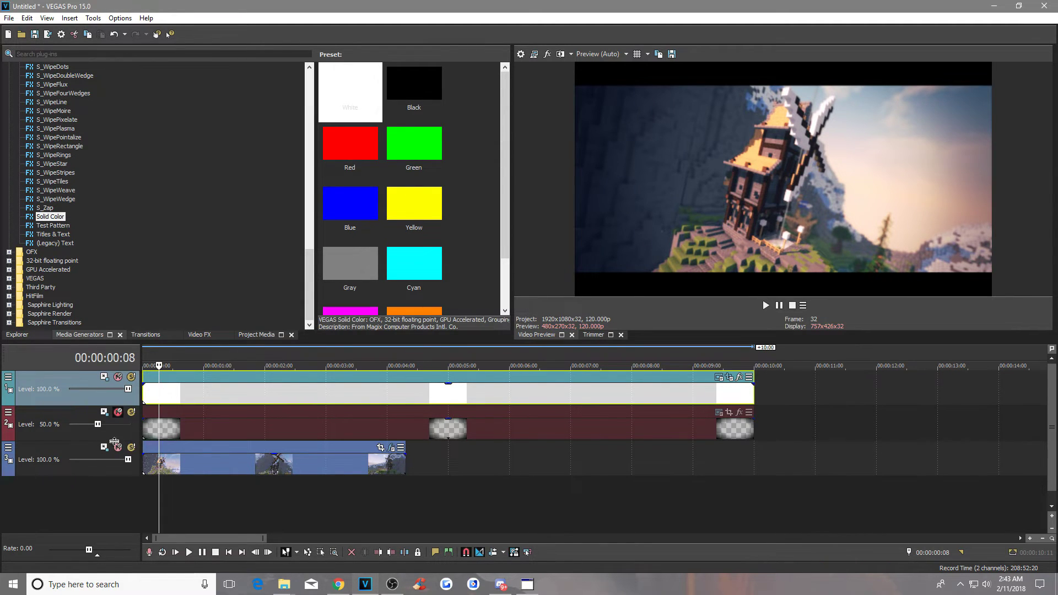
Scrub across the windmill clip and check the picture with the black bars.
left_click(221, 461)
left_click_drag(225, 461, 533, 438)
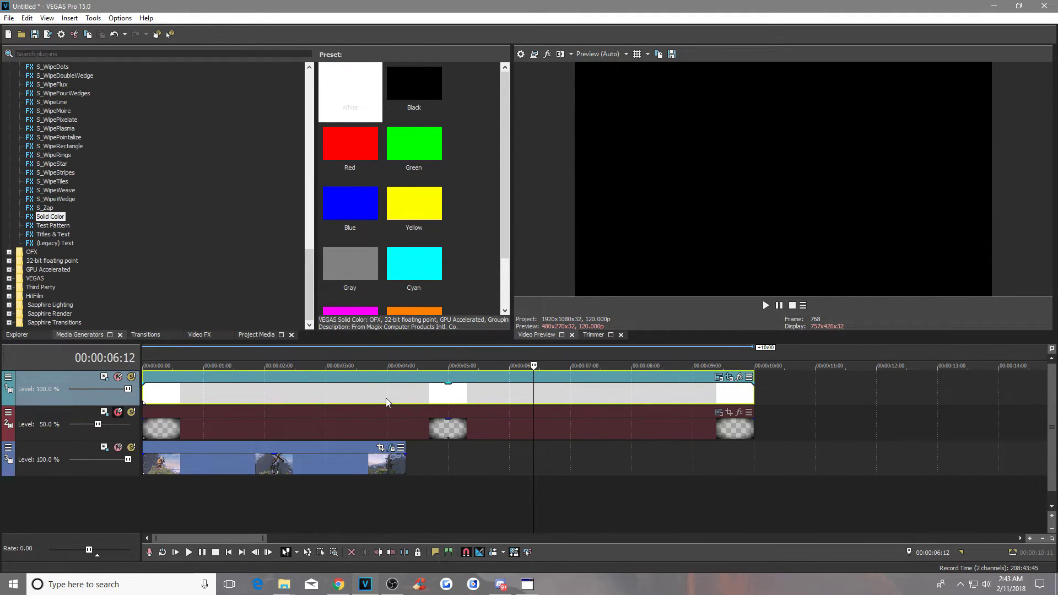
left_click(312, 426)
Insert a velocity envelope on the windmill clip and add two points, slightly after one second and slightly after three seconds.
left_click(336, 469)
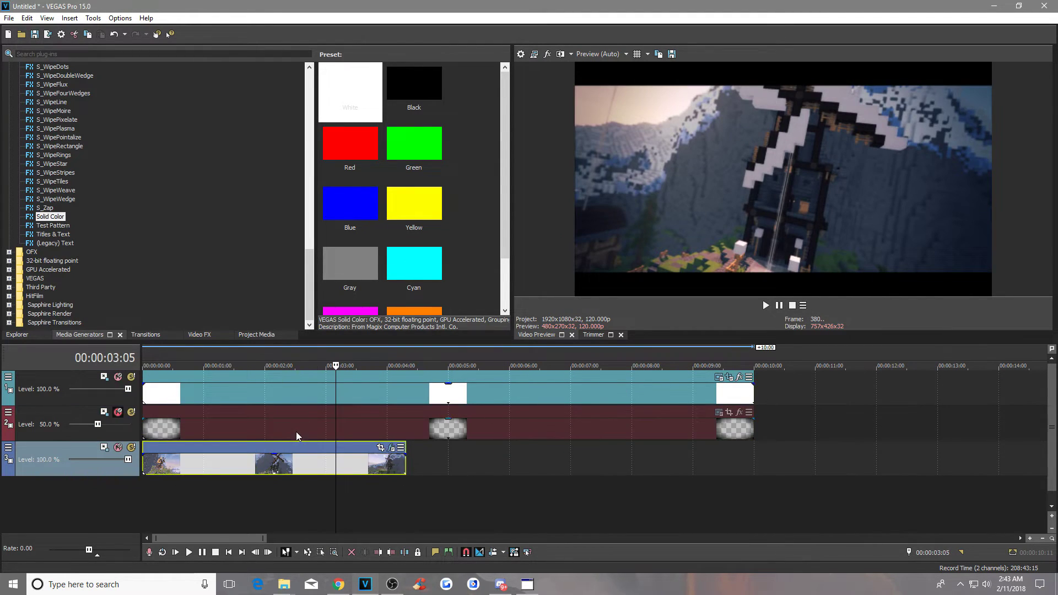
right_click(300, 462)
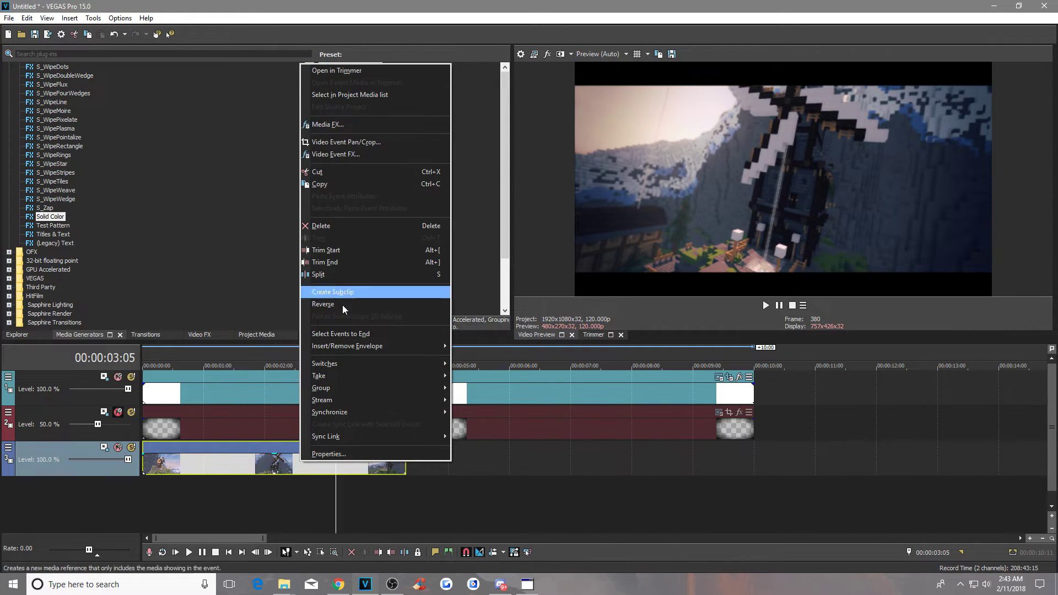
mouse_move(433, 345)
left_click(498, 345)
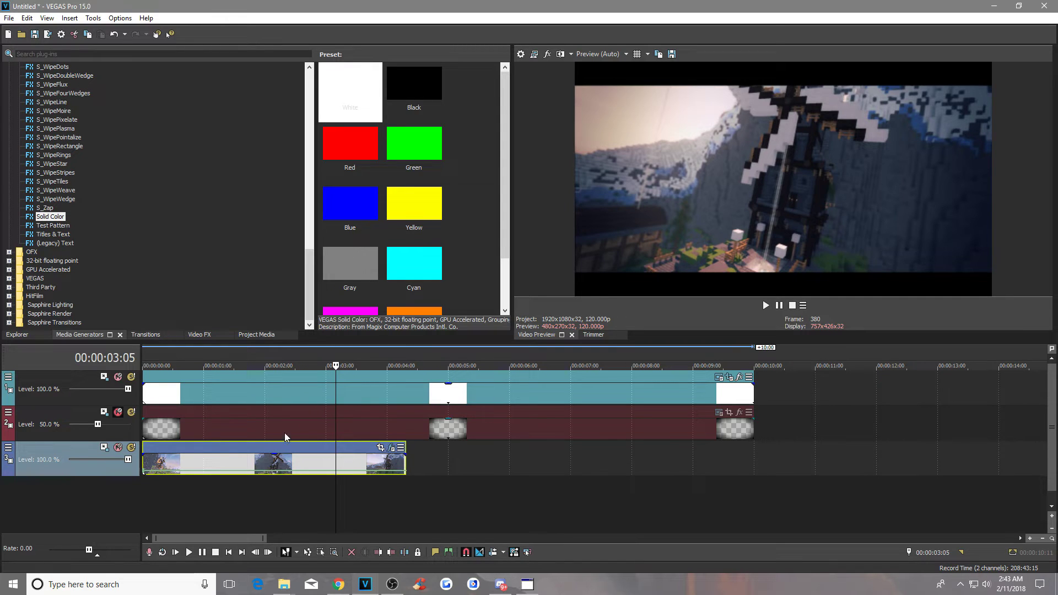
scroll(246, 461, "up", 2)
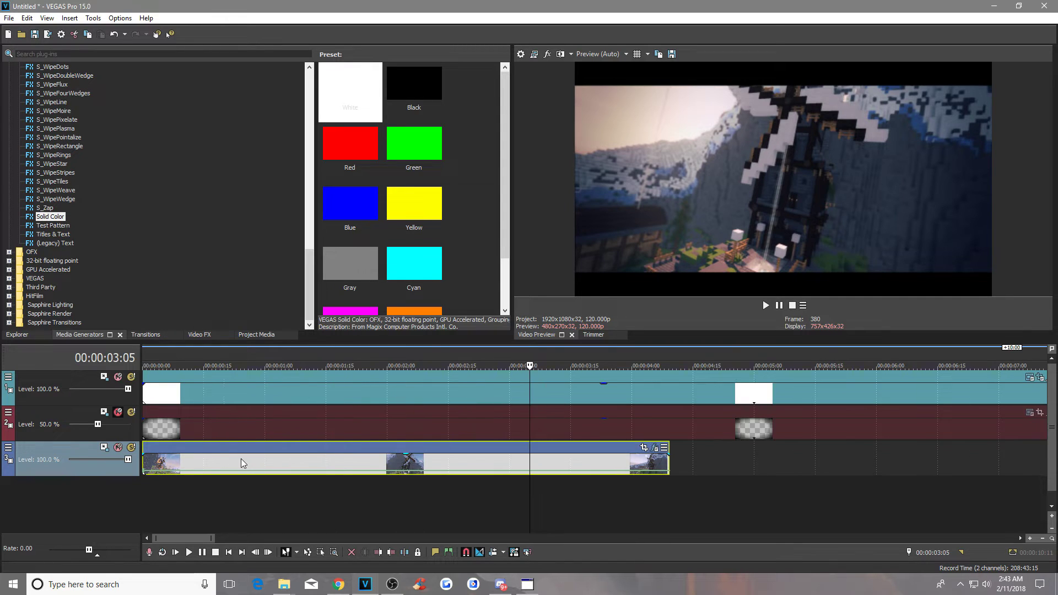
left_click(296, 474)
left_click(527, 474)
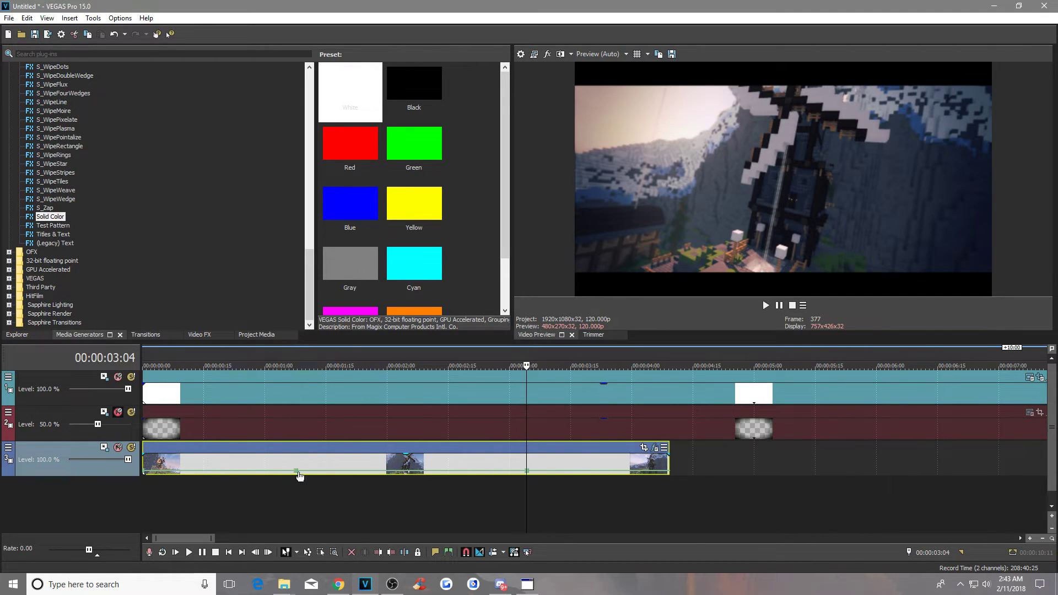
left_click(669, 478)
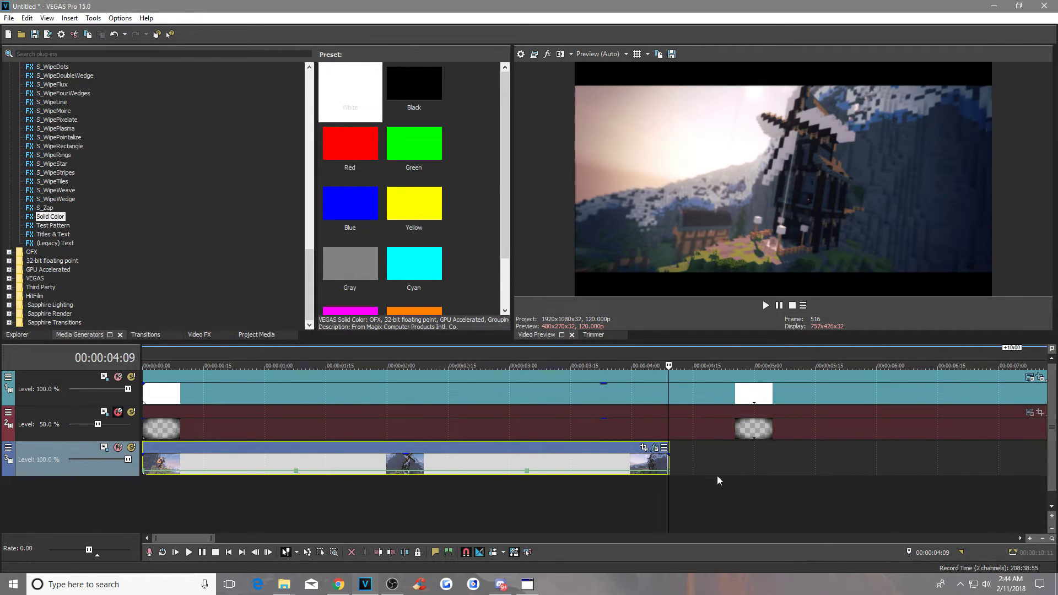
Raise the velocity at the windmill clip's start and set the velocity point at its end to 275%.
right_click(145, 471)
left_click(166, 326)
type("2")
key("Return")
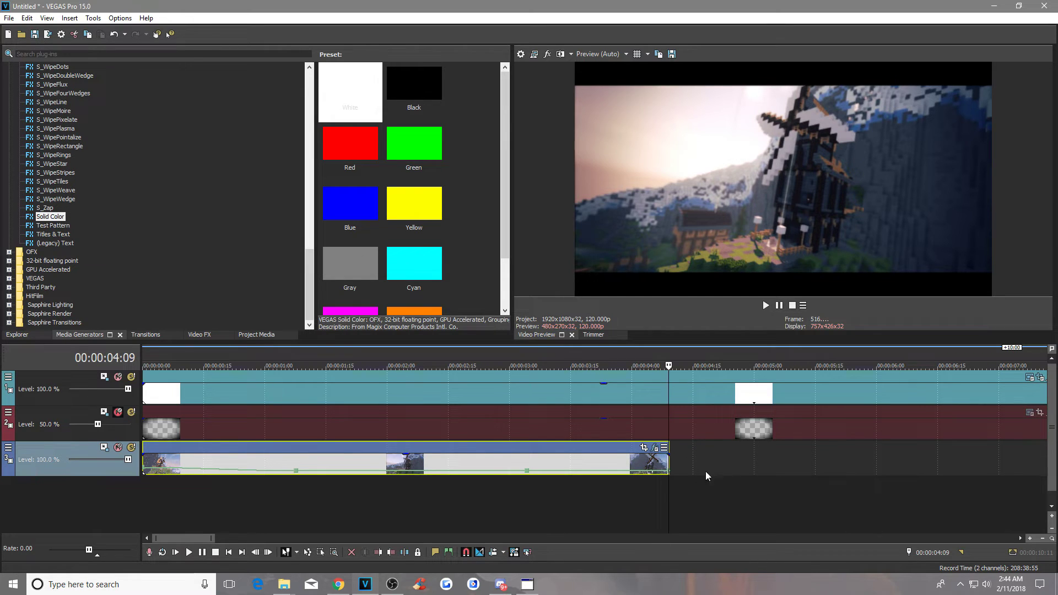
right_click(670, 472)
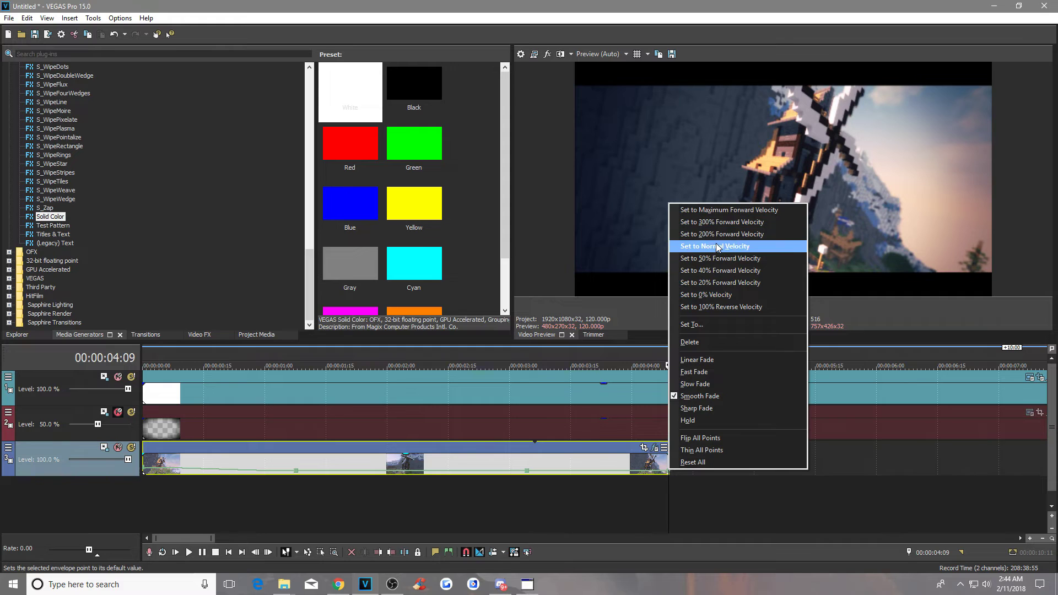
left_click(708, 325)
type("275")
key("Return")
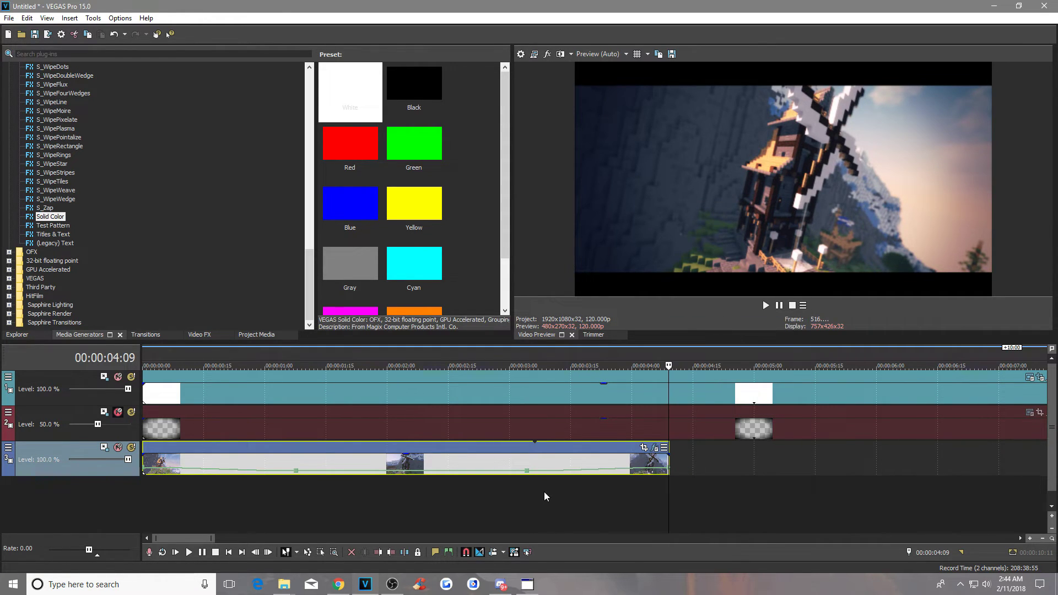
Set both middle velocity points of the windmill clip to 40% forward velocity.
right_click(527, 470)
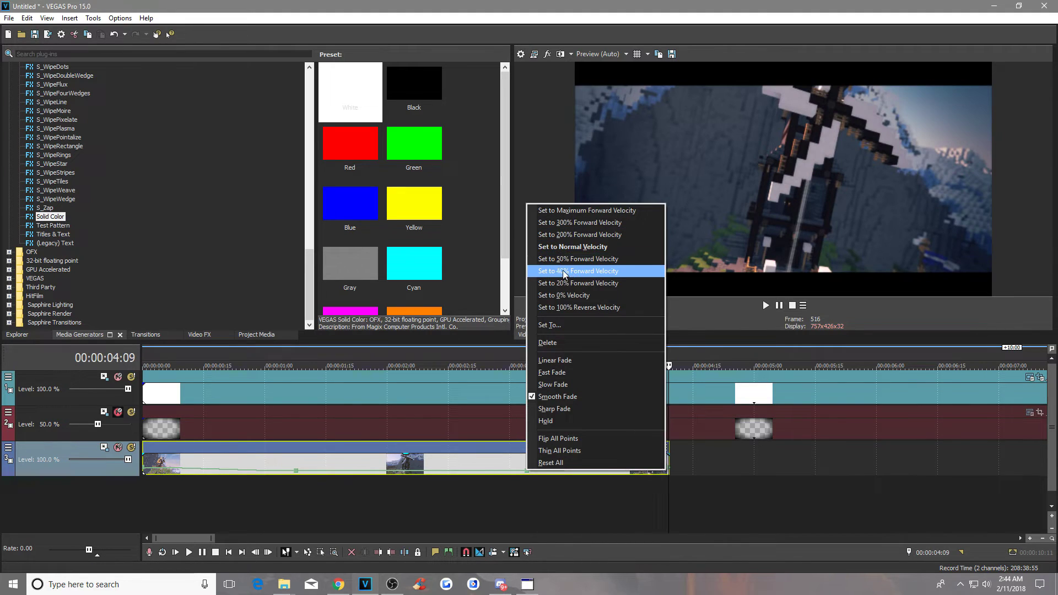
left_click(605, 260)
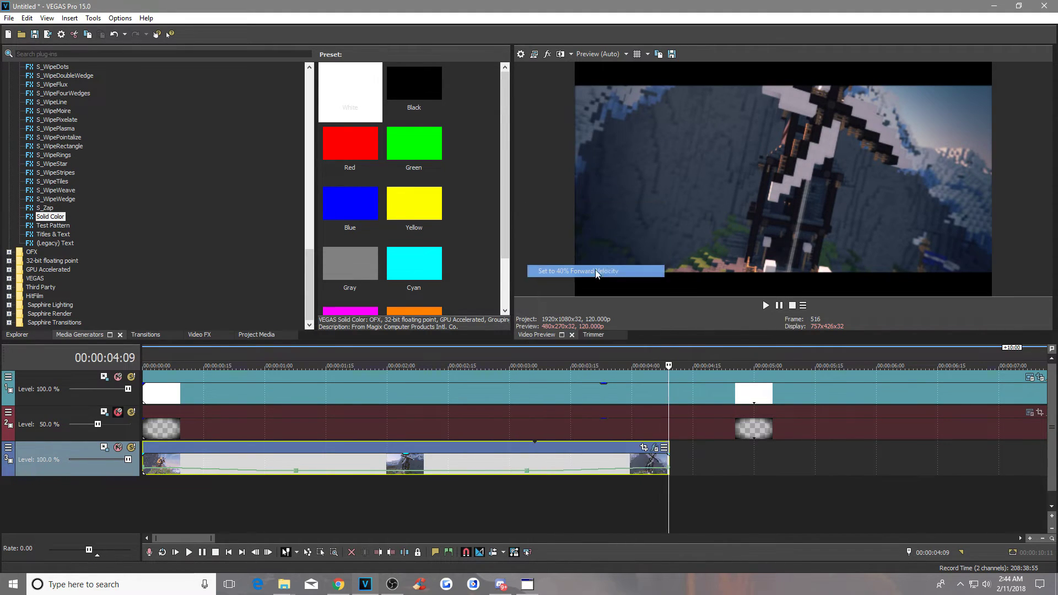
right_click(294, 476)
left_click(331, 271)
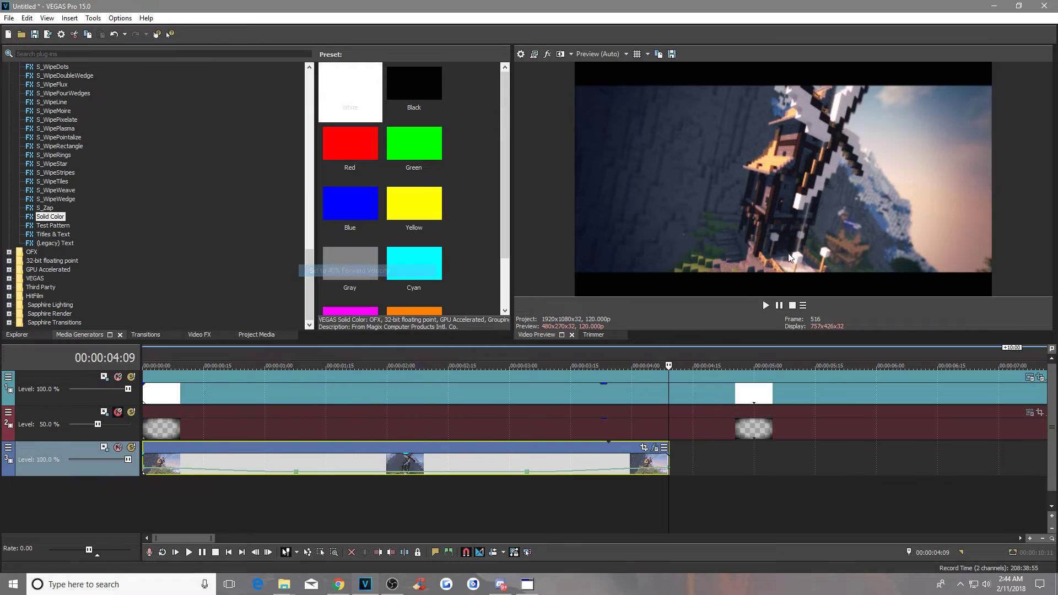
Set the velocity curve to Fast Fade from the clip's start and to Slow Fade from the second middle point.
right_click(145, 473)
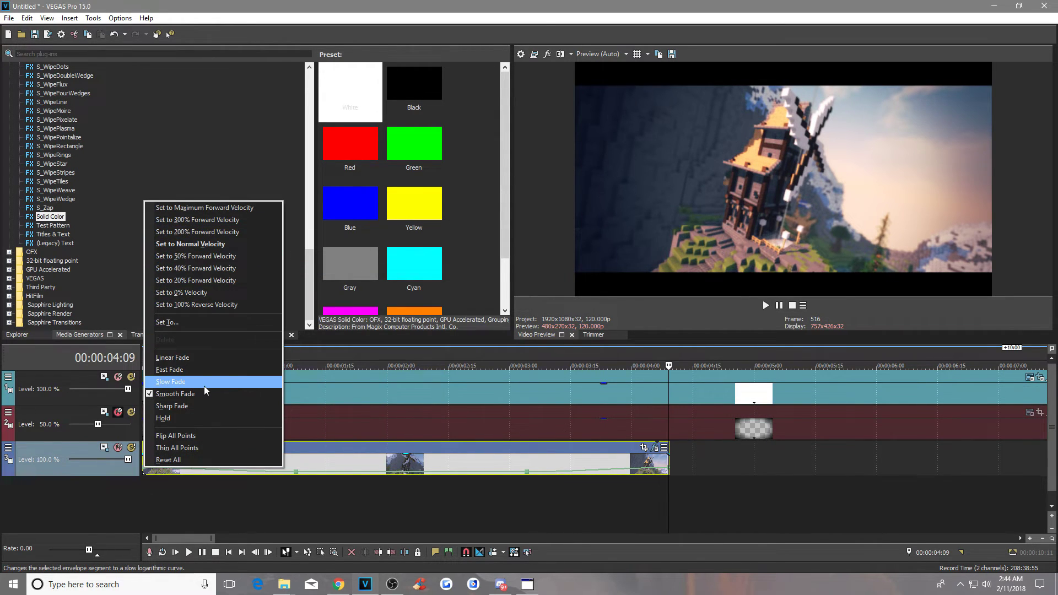
left_click(210, 383)
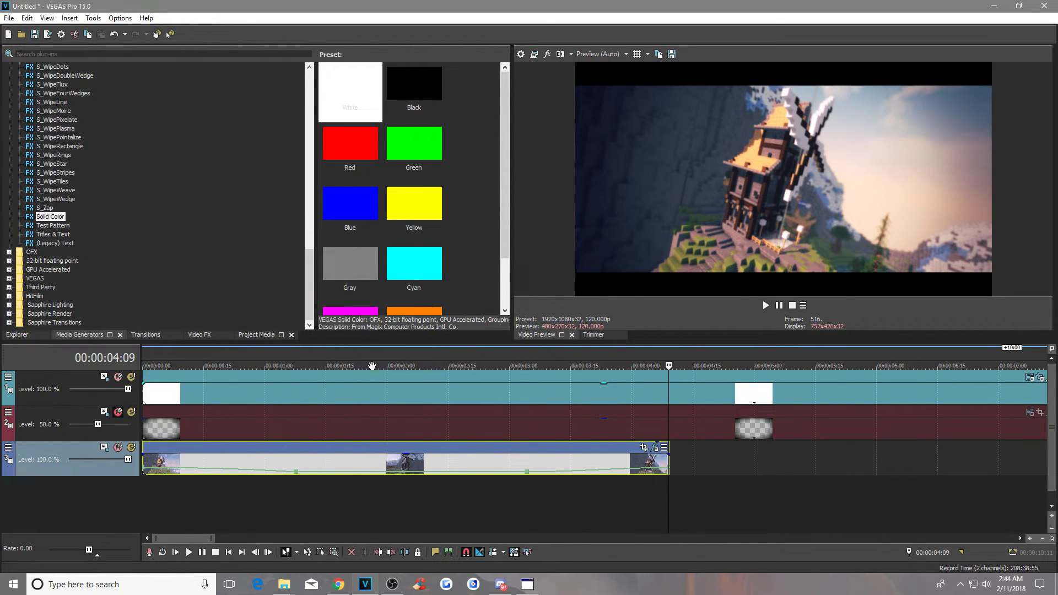
right_click(145, 472)
left_click(204, 376)
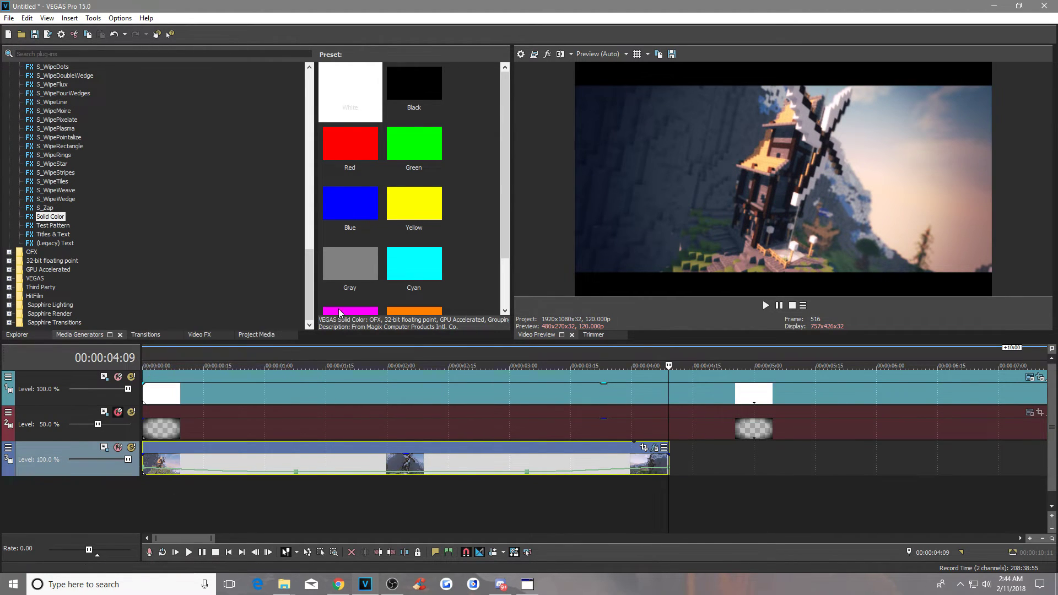
right_click(529, 474)
left_click(585, 375)
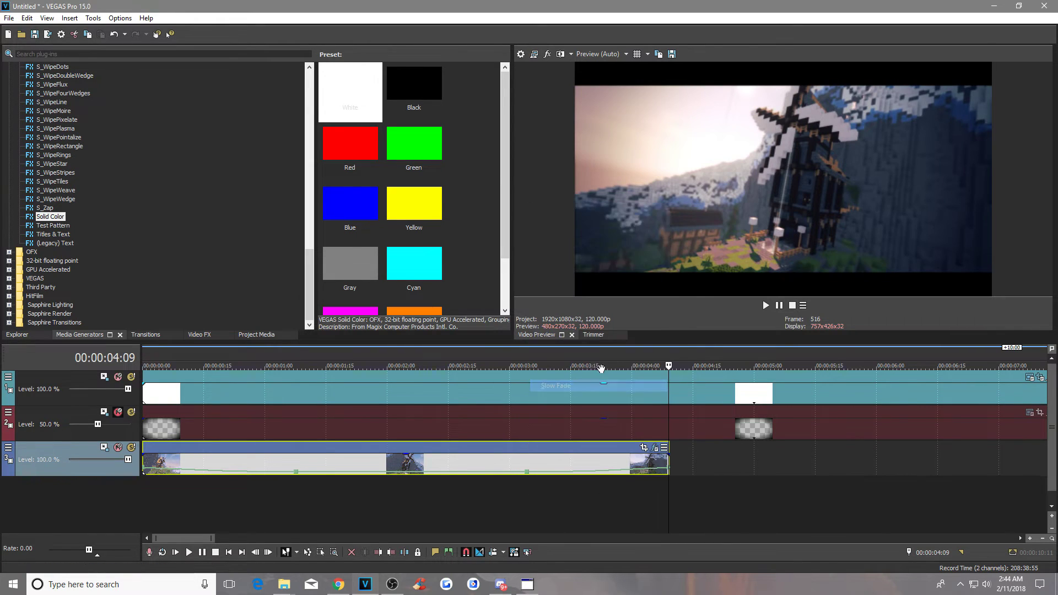
Play back the retimed windmill clip from its start and split it at 00:00:04:03.
scroll(470, 482, "down", 3)
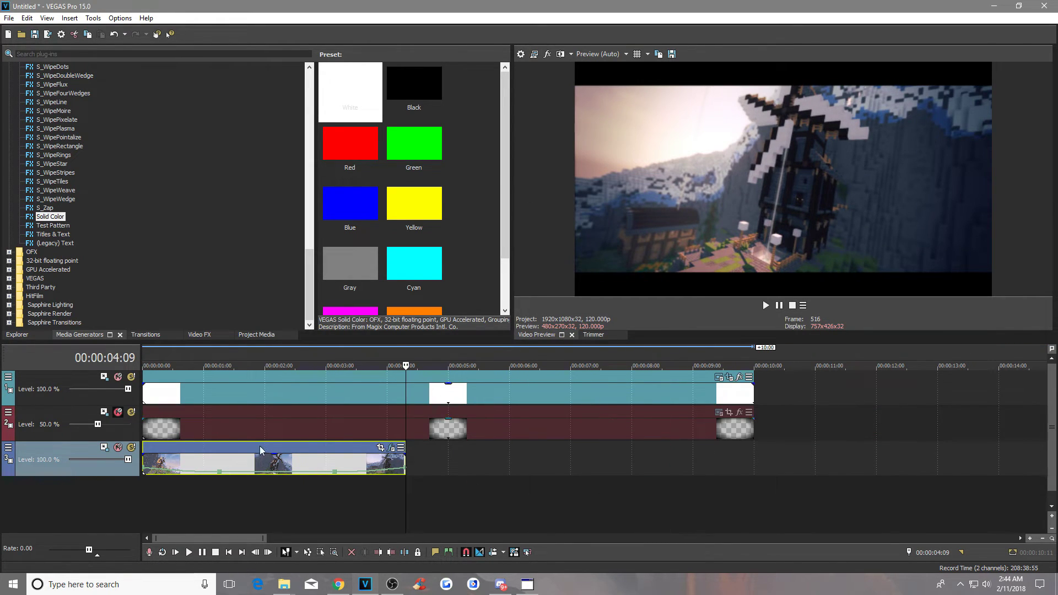
left_click(284, 463)
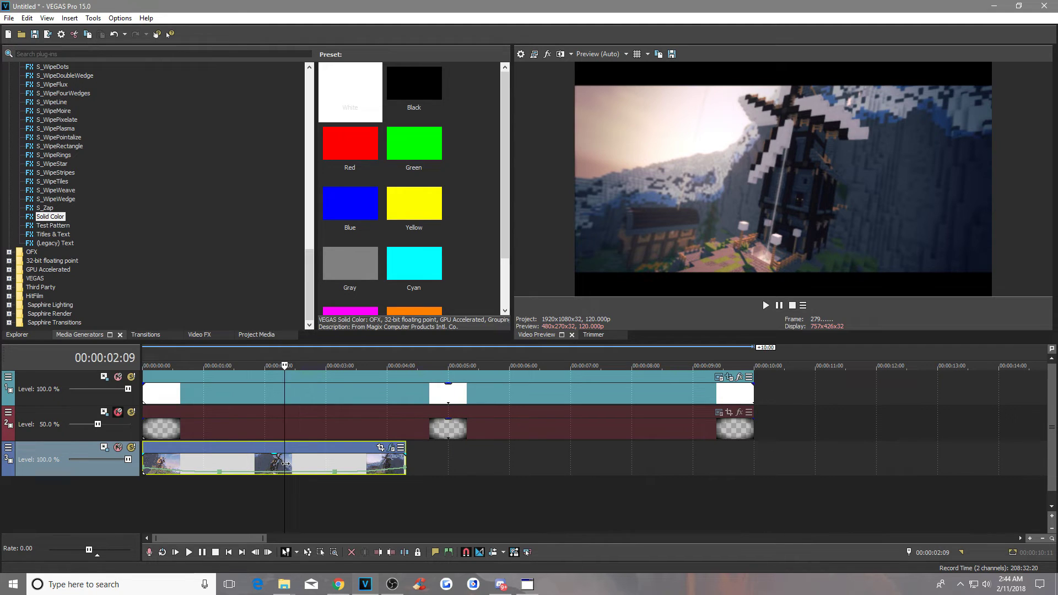
left_click(156, 454)
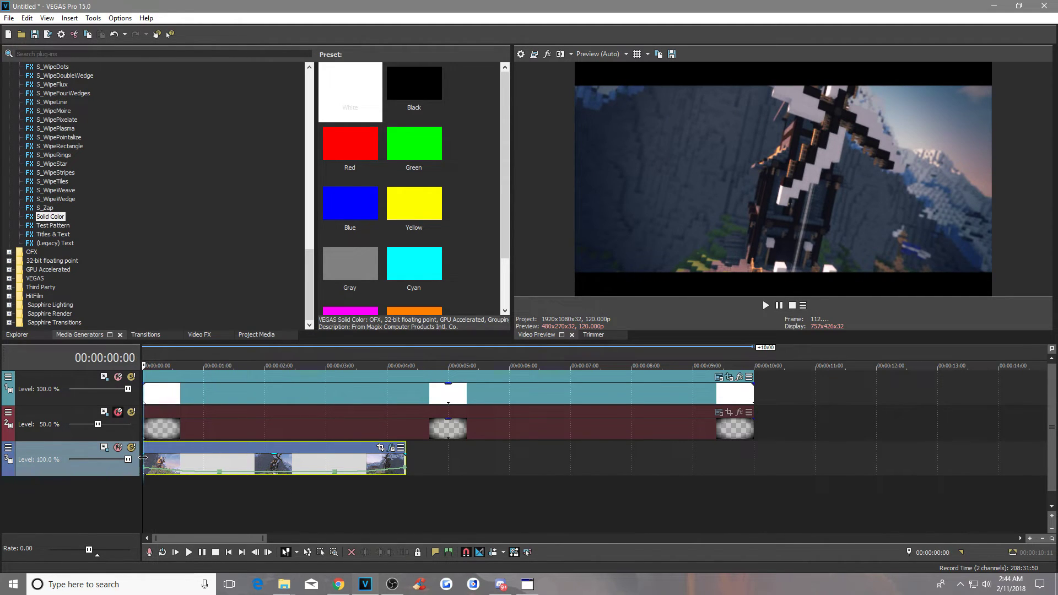
key("space")
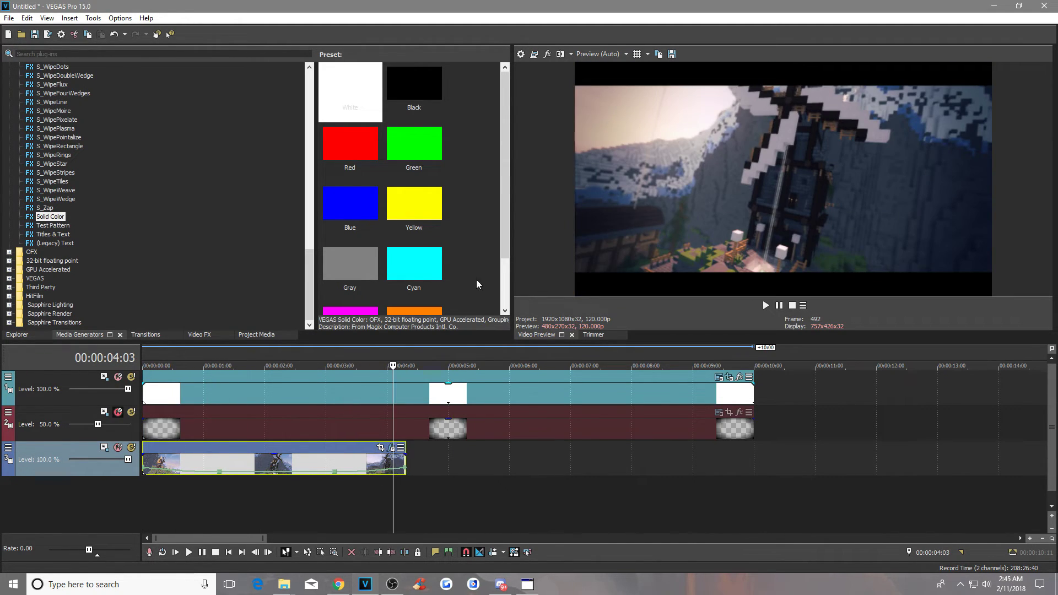
key("s")
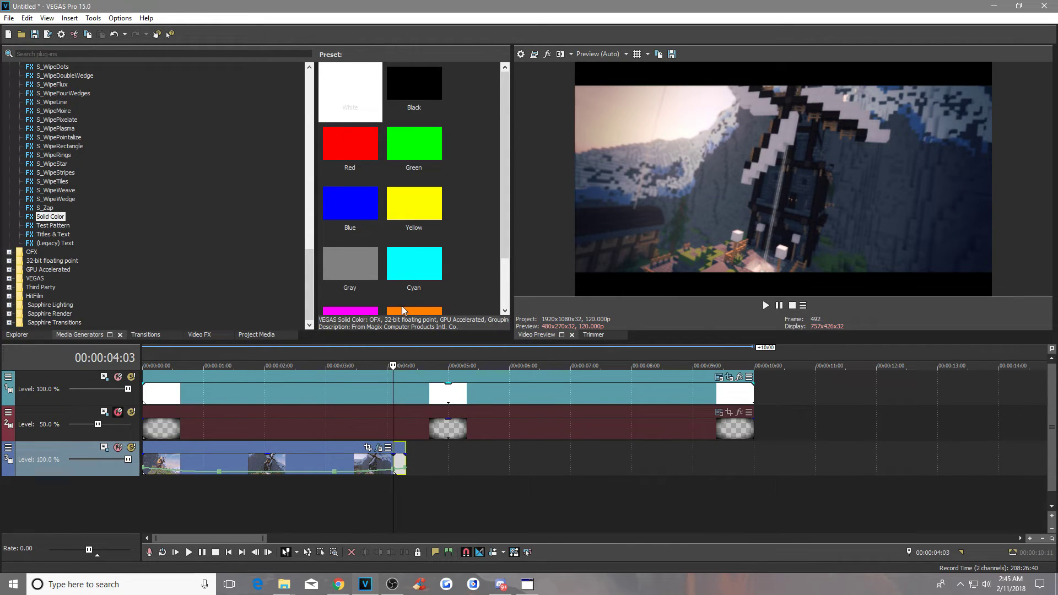
Add the dissolve shake filter package to the short windmill segment after the split and close its effects.
key("Up")
key("Up")
key("Up")
key("Up")
key("Up")
key("Up")
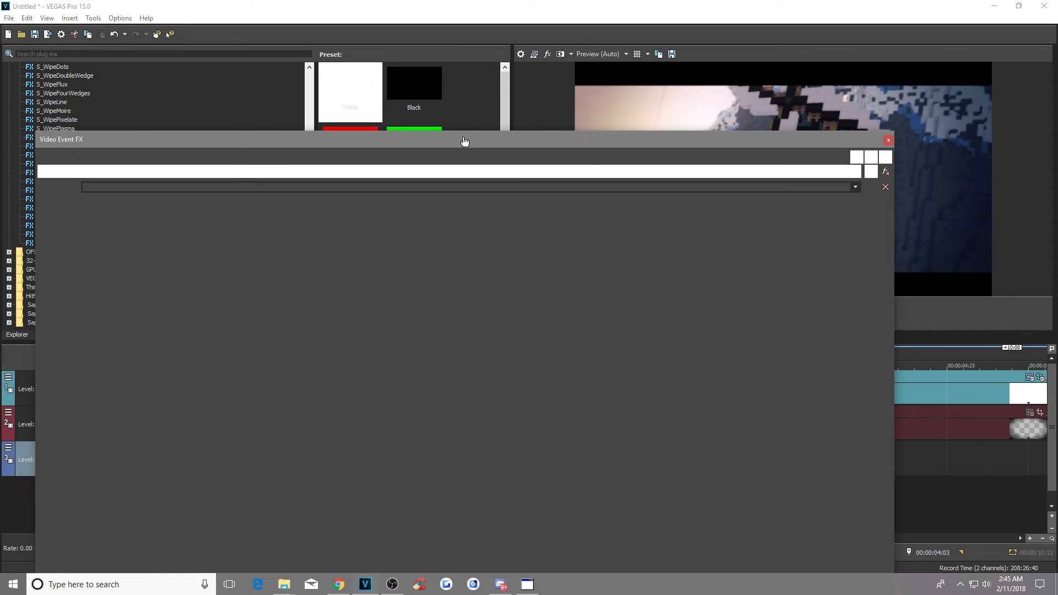
mouse_move(483, 138)
left_mouse_down()
mouse_move(528, 25)
mouse_move(470, 125)
left_mouse_up()
left_click(861, 161)
left_click(298, 174)
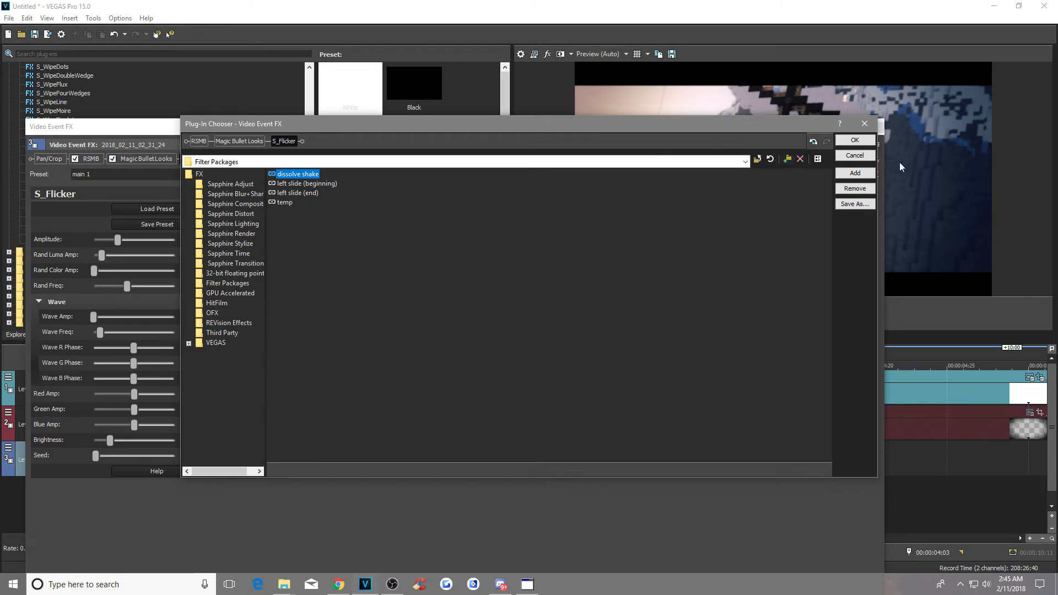
left_click(855, 173)
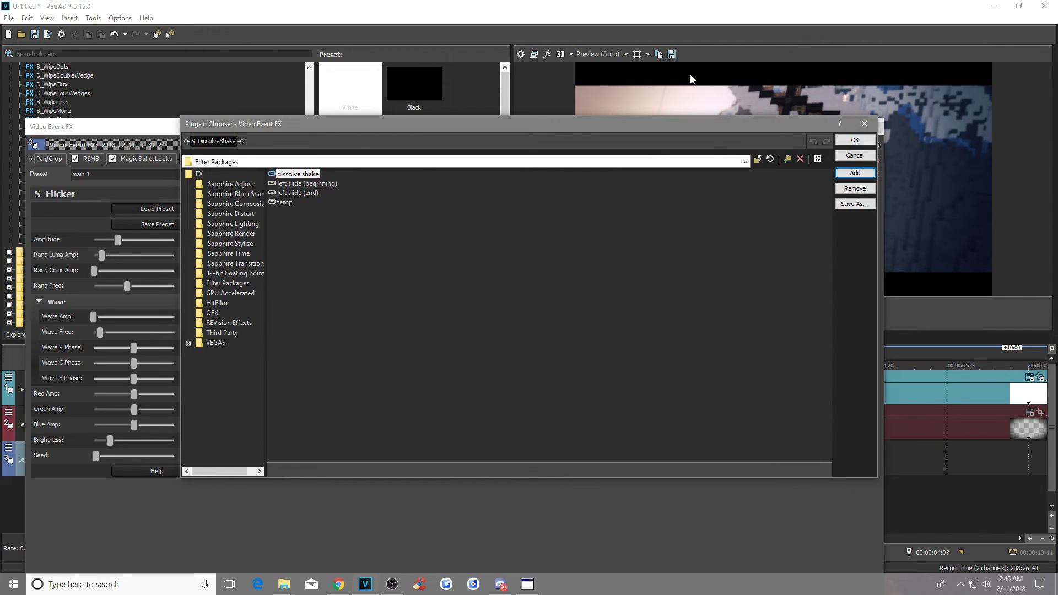
left_click(873, 141)
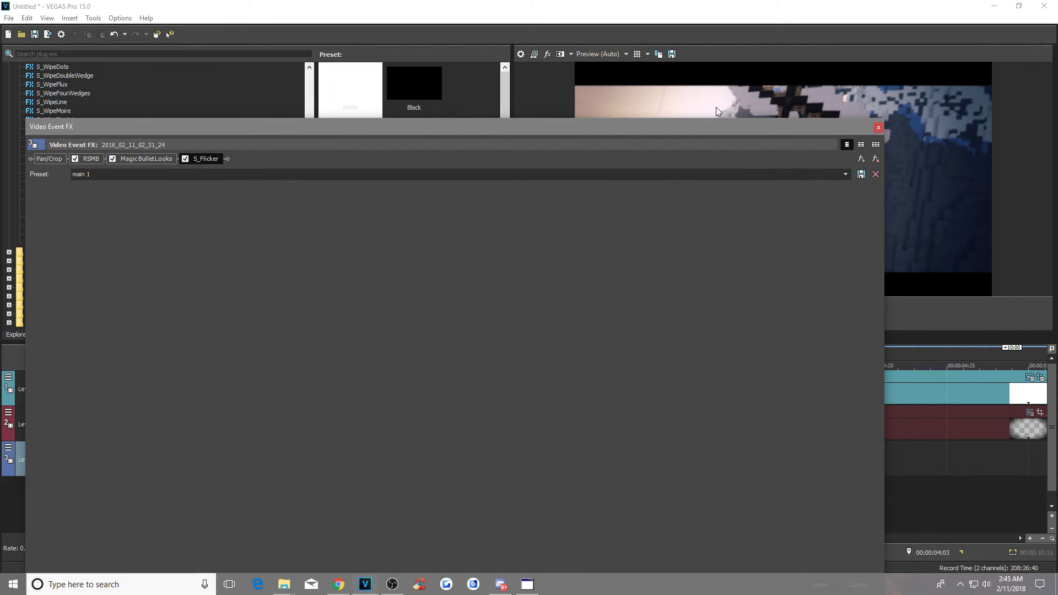
left_click(879, 127)
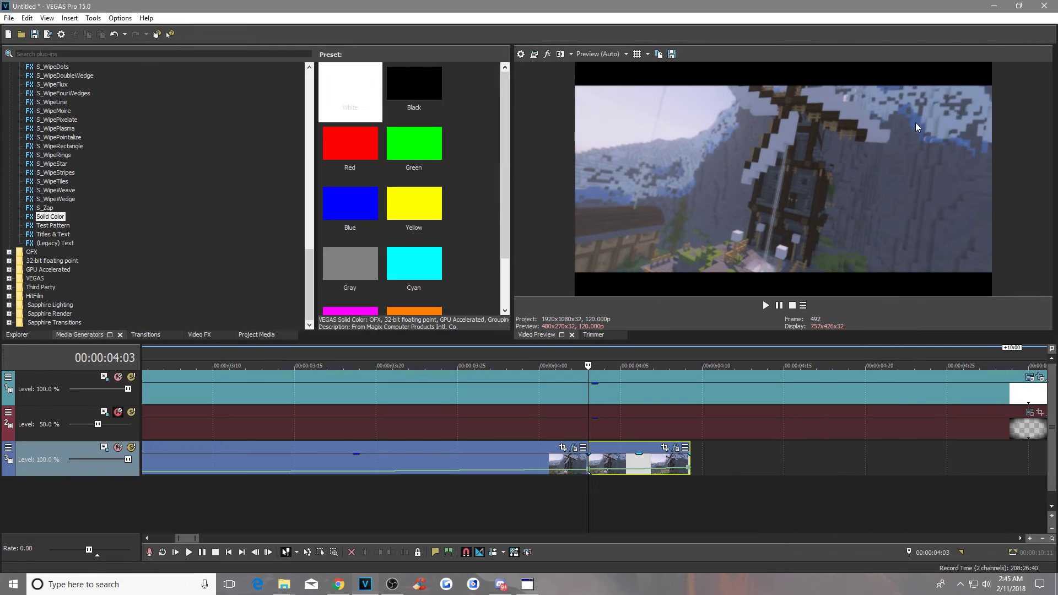
Select the longer windmill segment before the split and open its event options.
left_click(512, 460)
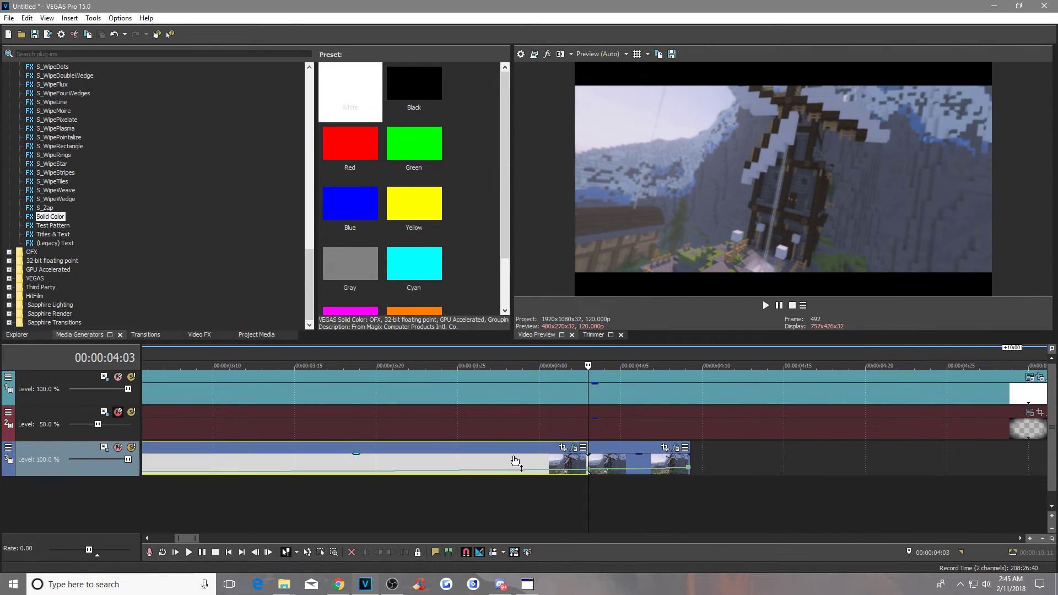
right_click(508, 458)
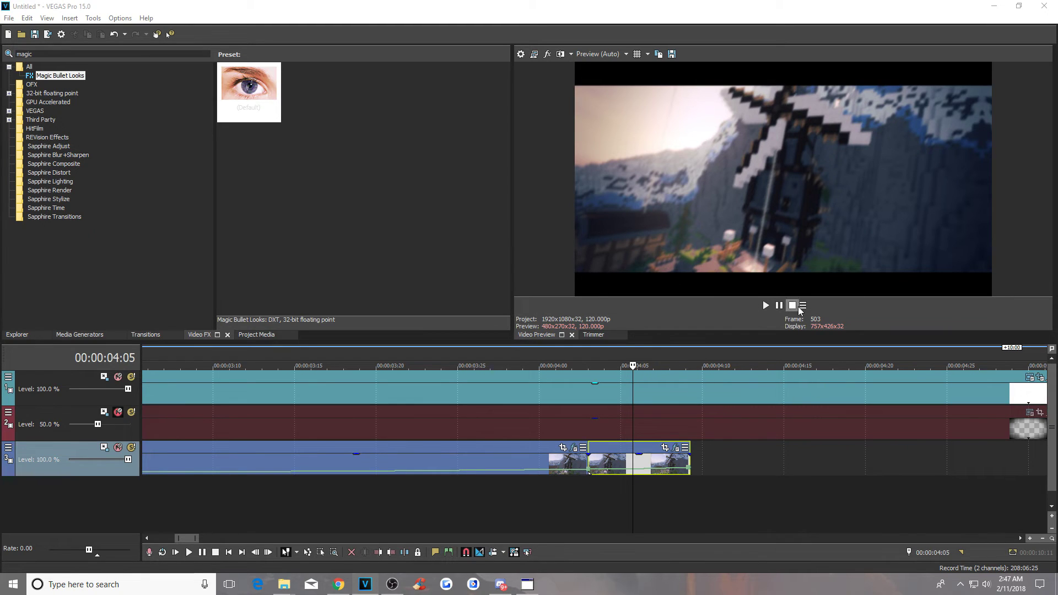
Check the shaken frame at 00:00:04:07 and move the last S_DissolveShake keyframe to the end of the short windmill segment.
left_click(659, 464)
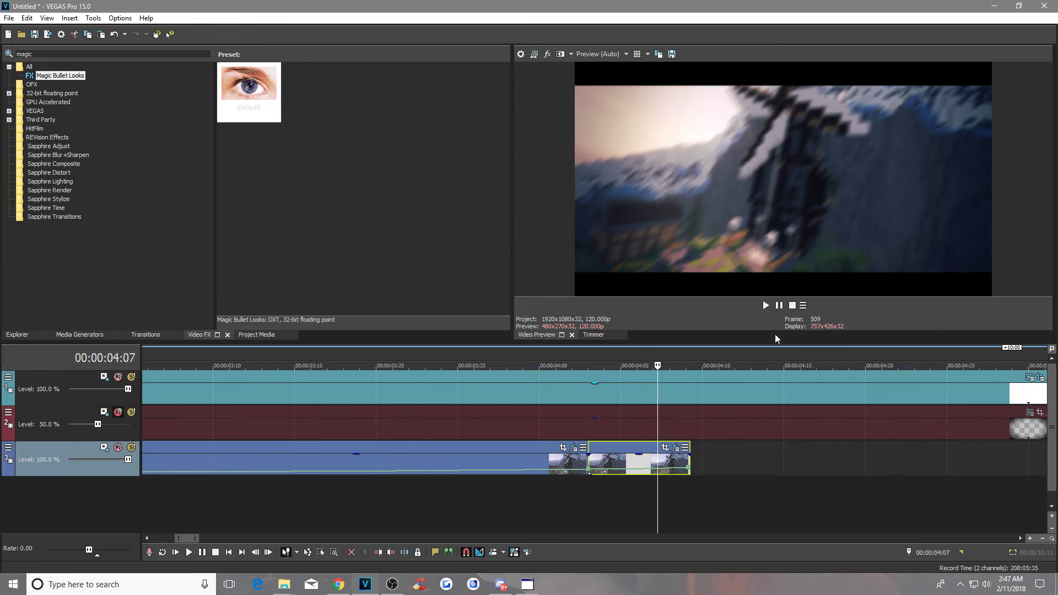
left_click(594, 469)
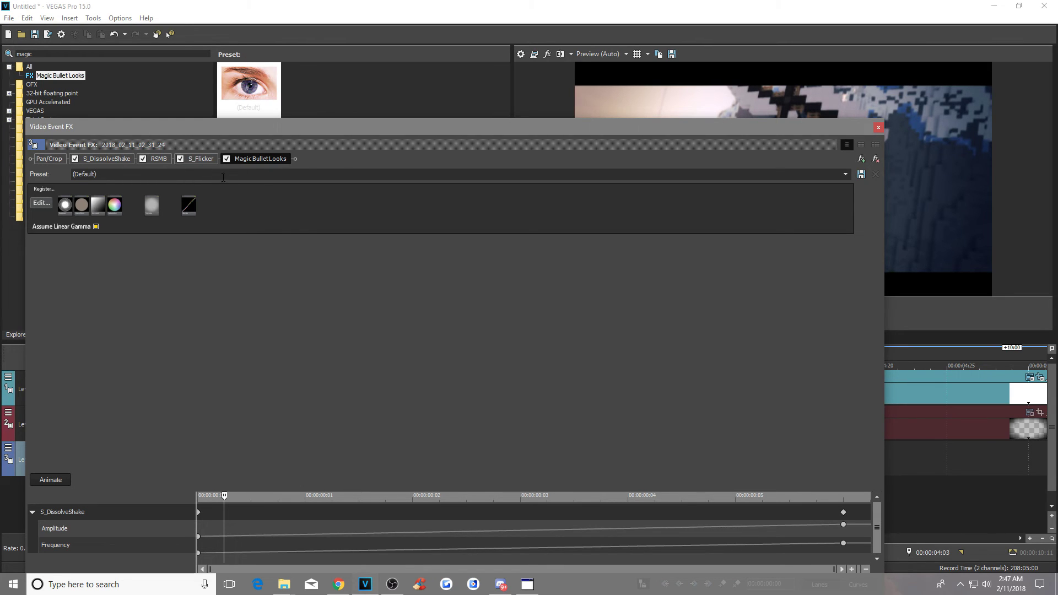
left_click_drag(299, 131, 310, 93)
left_click(128, 122)
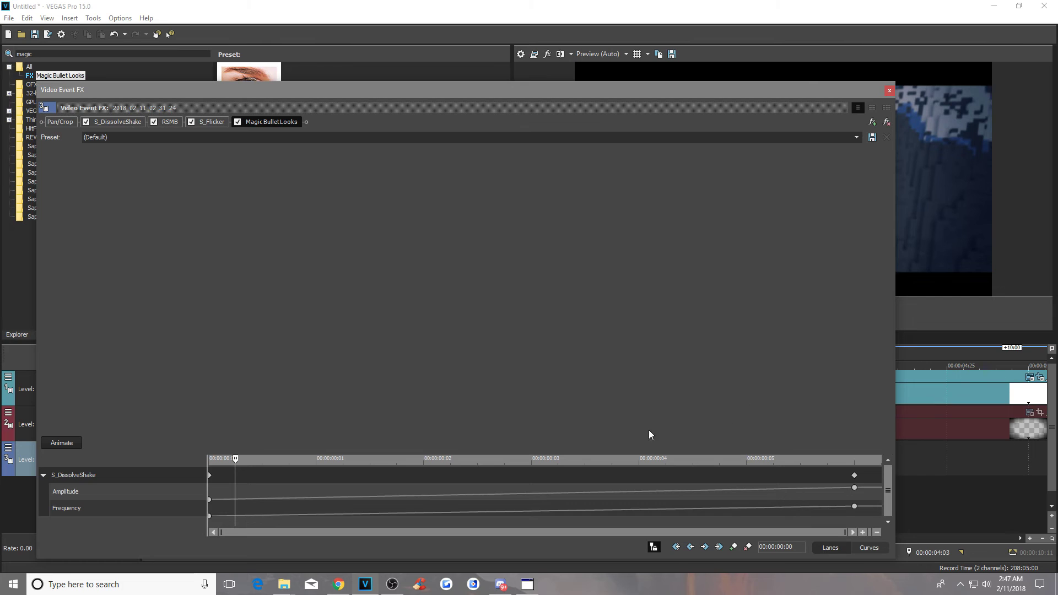
left_click_drag(854, 475, 890, 478)
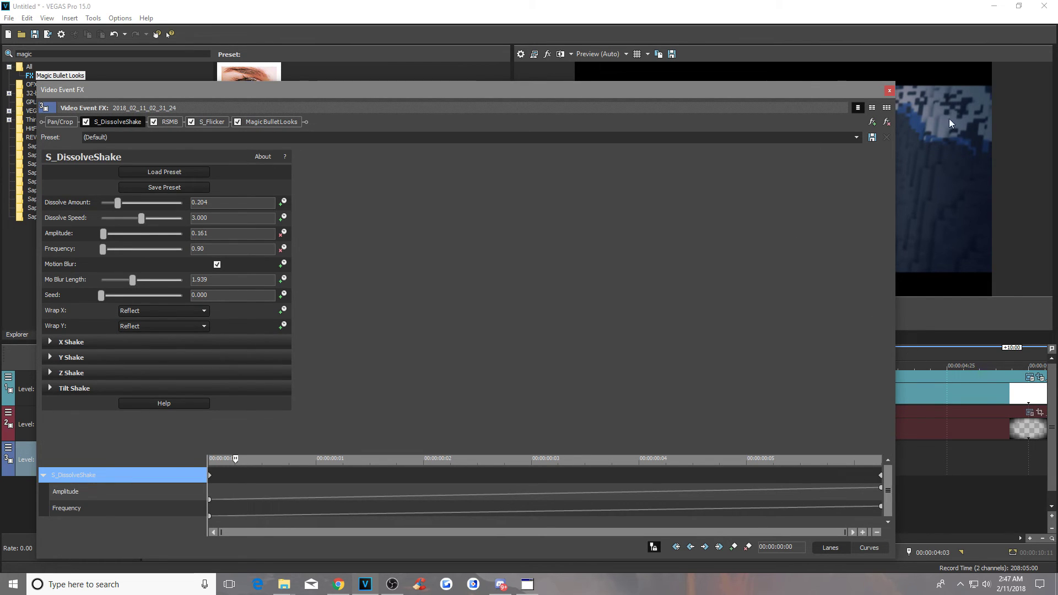
left_click(890, 91)
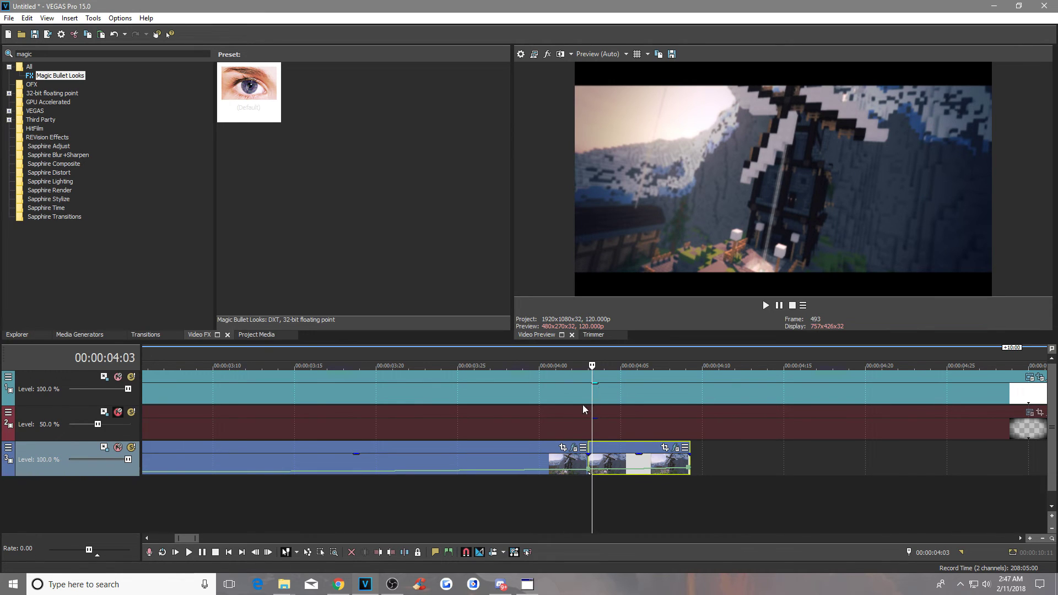
Set the loop region to the longer windmill segment and scrub through it up to 00:00:03:15 to review the shot.
left_click(572, 433)
left_click_drag(568, 421, 761, 426)
scroll(431, 393, "down", 2)
scroll(740, 378, "down", 5)
scroll(736, 379, "up", 5)
scroll(737, 379, "down", 3)
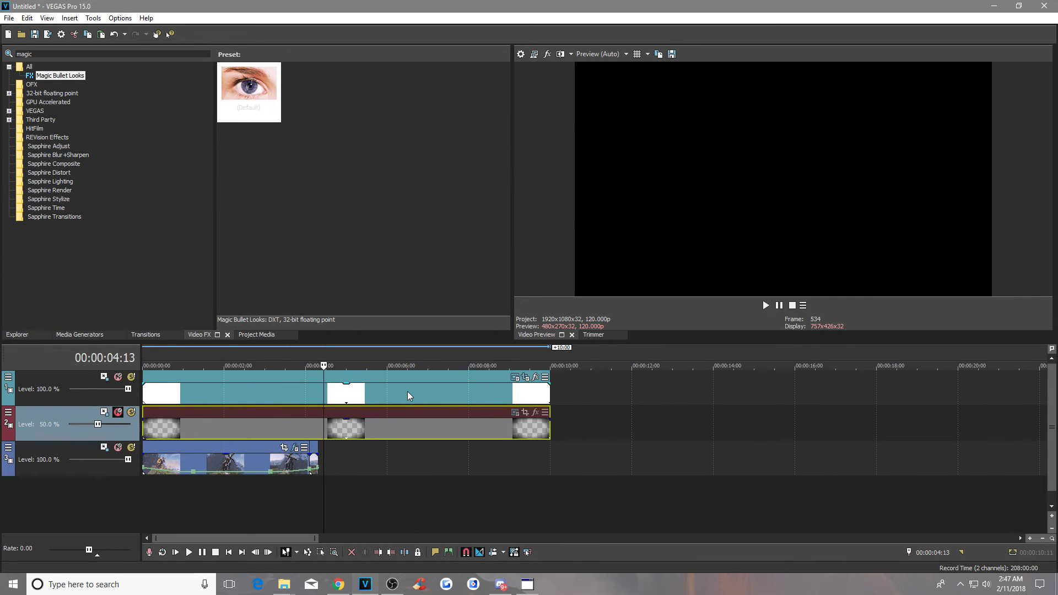
double_click(248, 468)
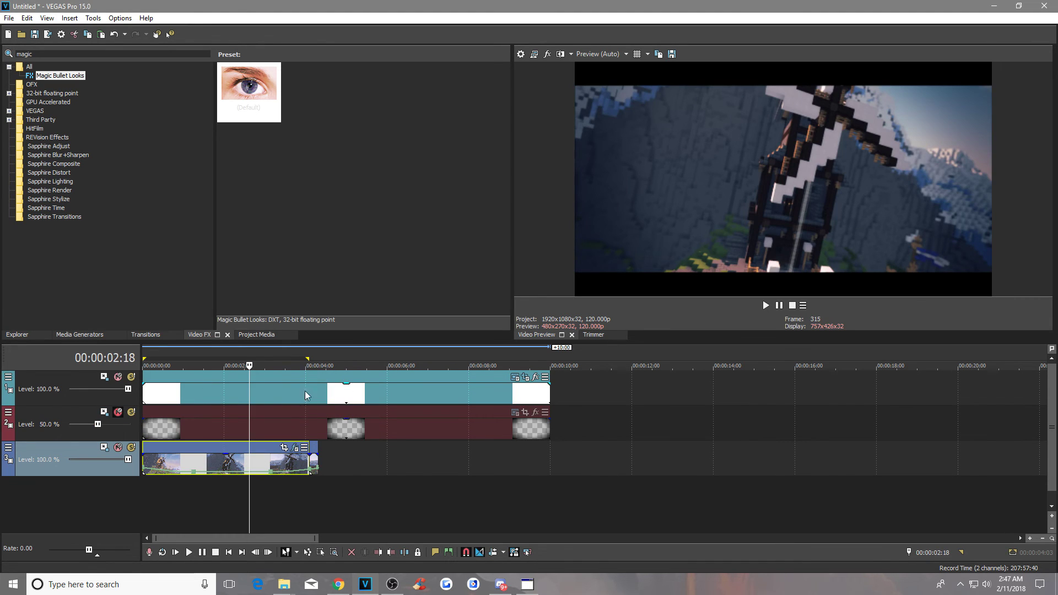
left_click_drag(249, 366, 246, 418)
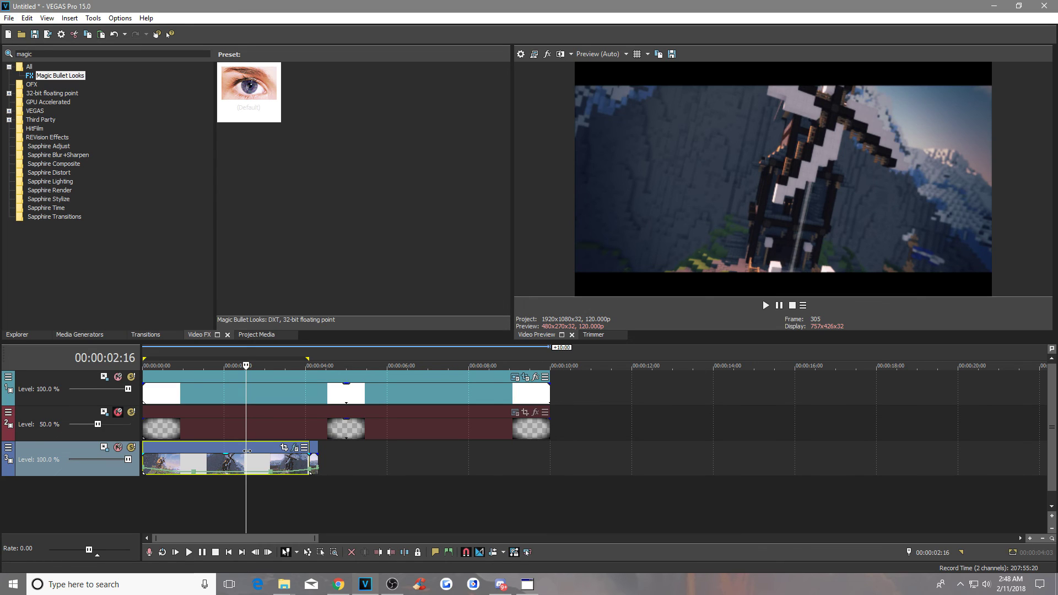
left_click_drag(247, 451, 286, 456)
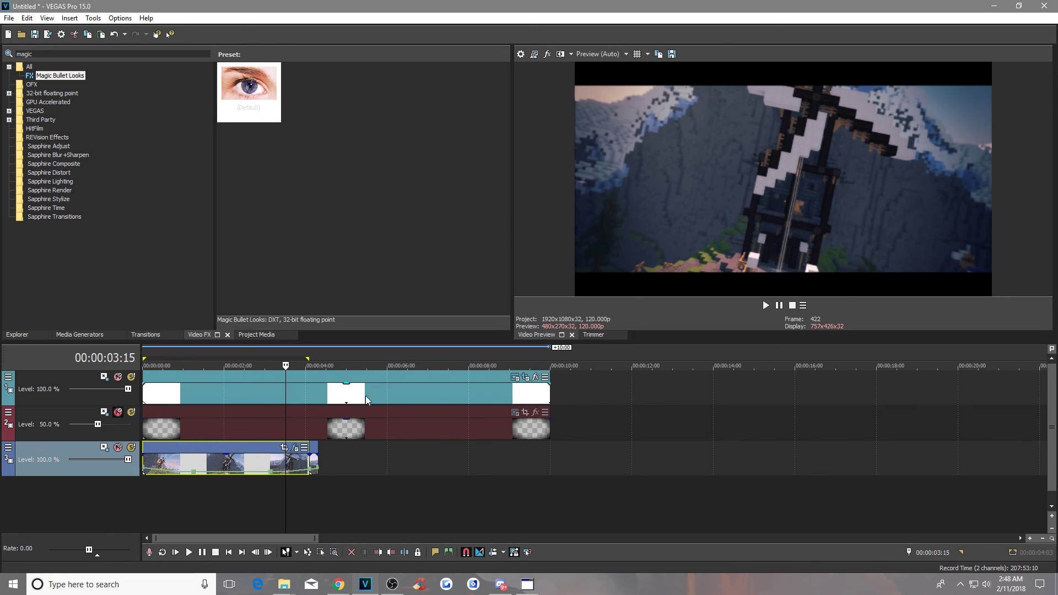